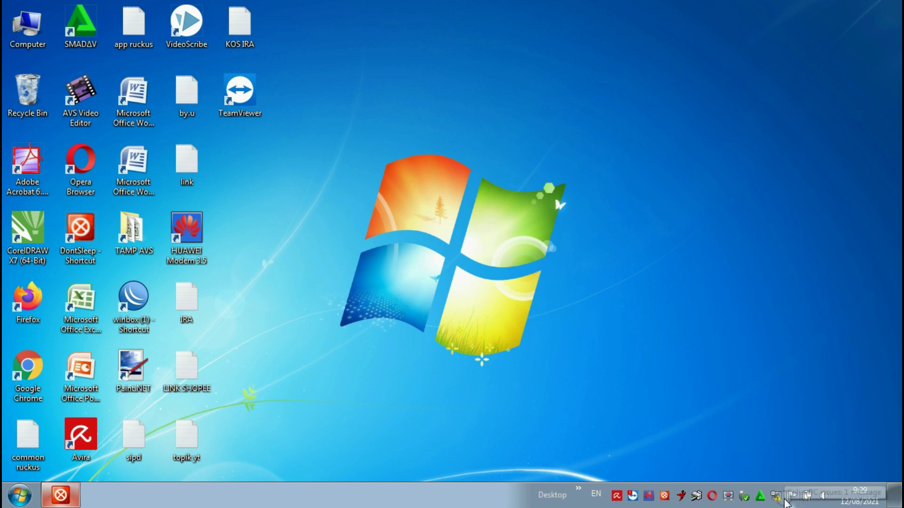
# - Launch WinBox and log in as admin to the router via its MAC from Neighbors
pyautogui.click(775, 496)
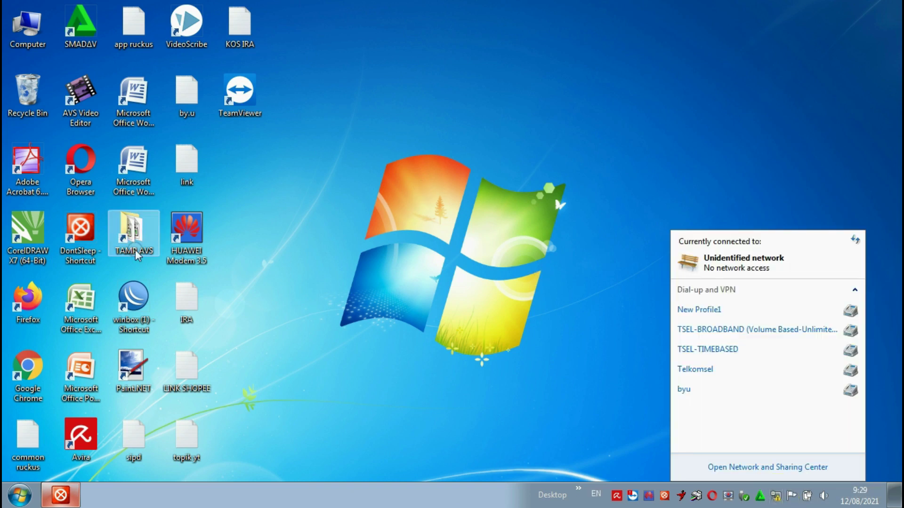
pyautogui.doubleClick(137, 295)
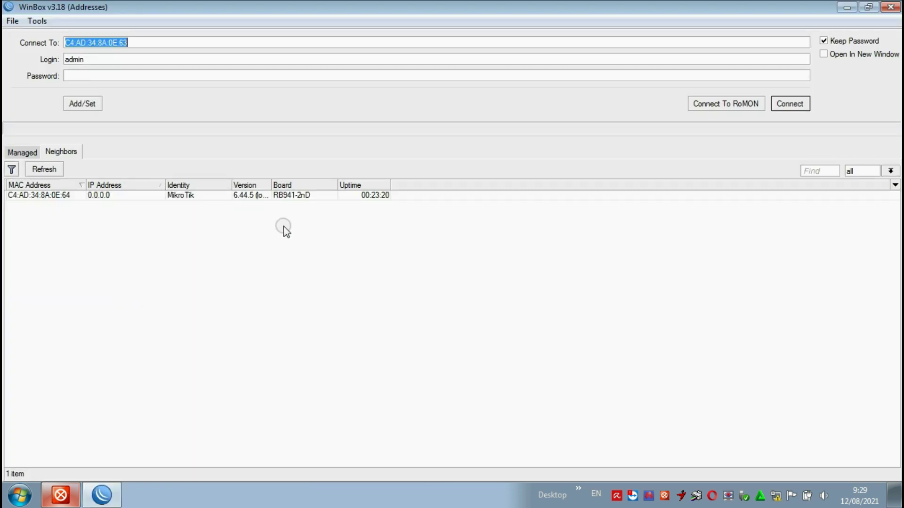
pyautogui.click(294, 197)
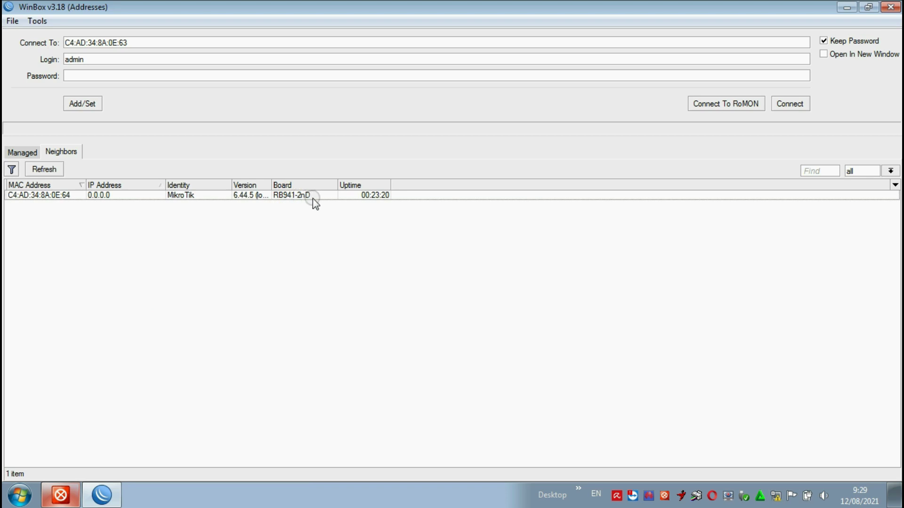
pyautogui.click(301, 197)
pyautogui.click(29, 194)
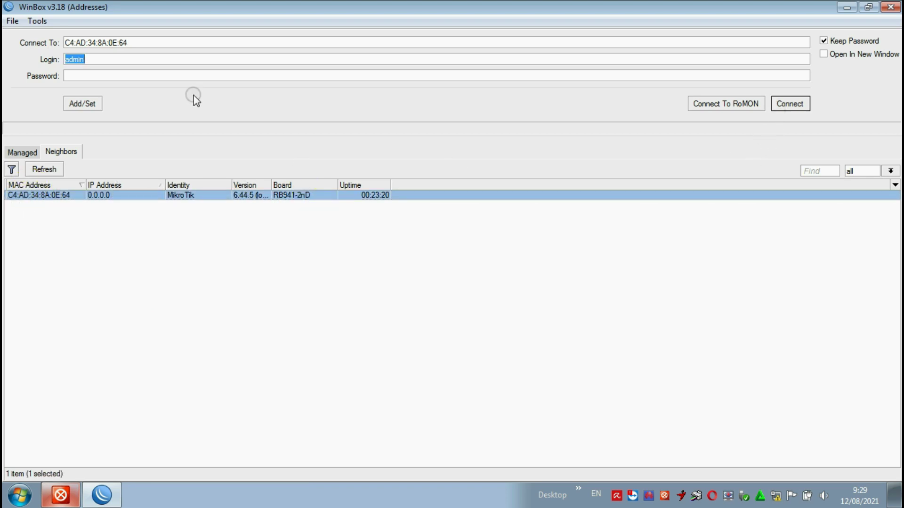
pyautogui.click(790, 103)
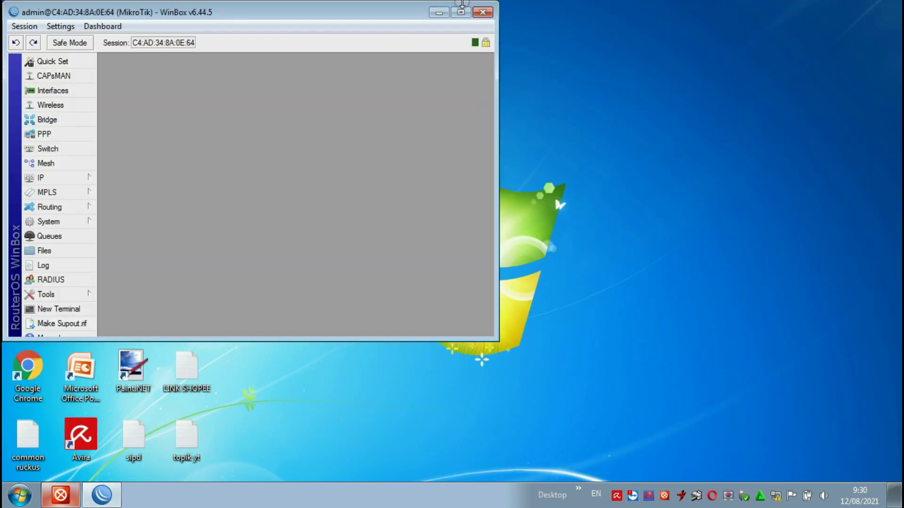
# - Maximize the WinBox window, review the interface list (ether1–ether4, pwr-line1, wlan1), then close it
pyautogui.click(462, 7)
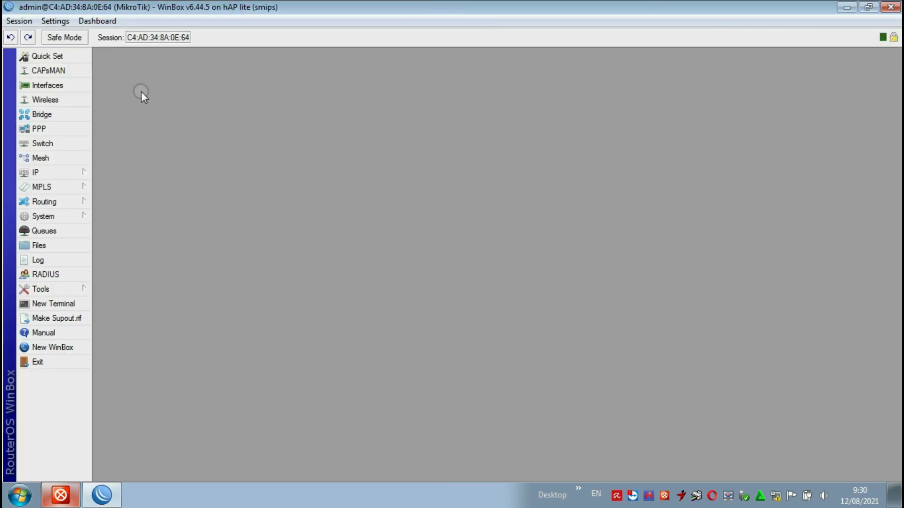
pyautogui.click(56, 85)
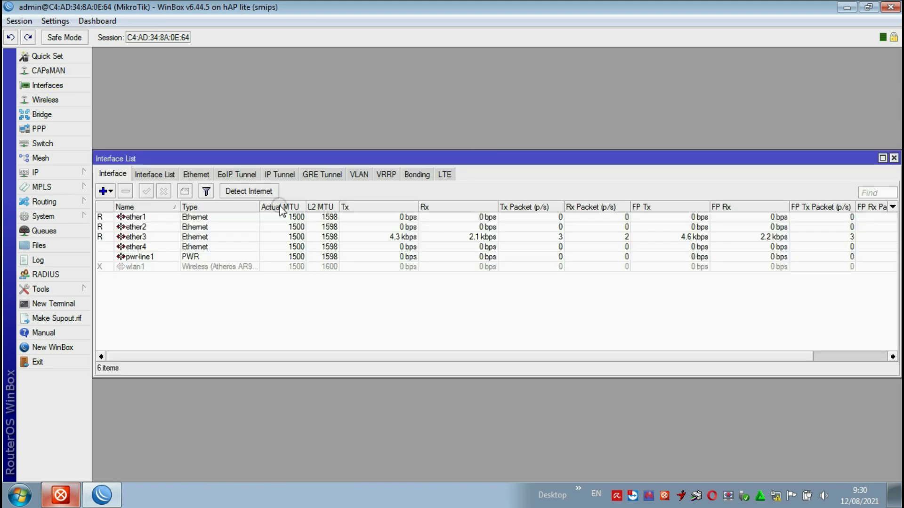
pyautogui.click(894, 158)
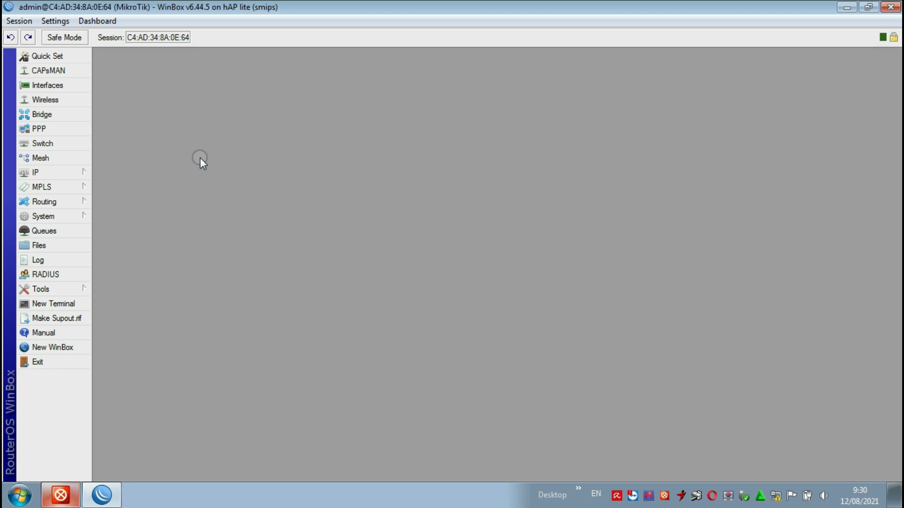
# - Enable the wlan1 wireless interface in the Wireless table
pyautogui.click(157, 141)
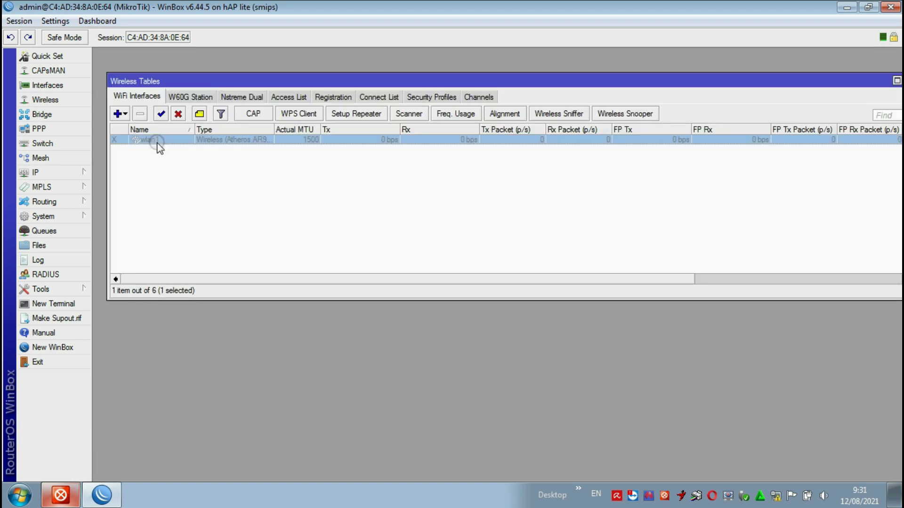
pyautogui.click(160, 113)
pyautogui.click(200, 170)
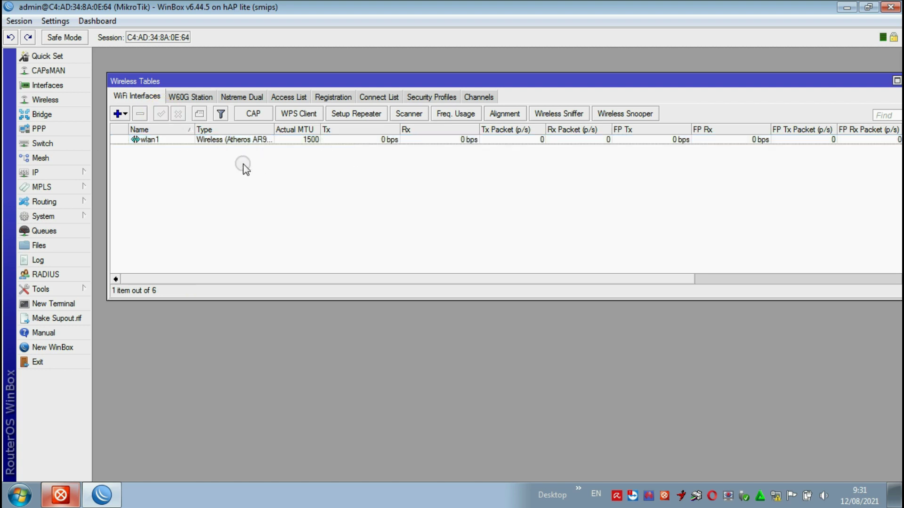
# - Open wlan1's settings and start Setup Repeater with wlan1 as the interface
pyautogui.doubleClick(226, 140)
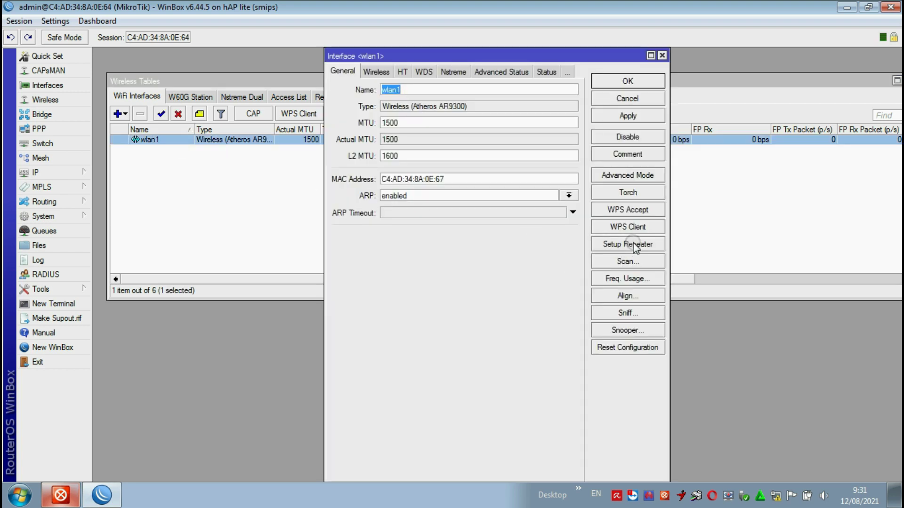
pyautogui.click(628, 99)
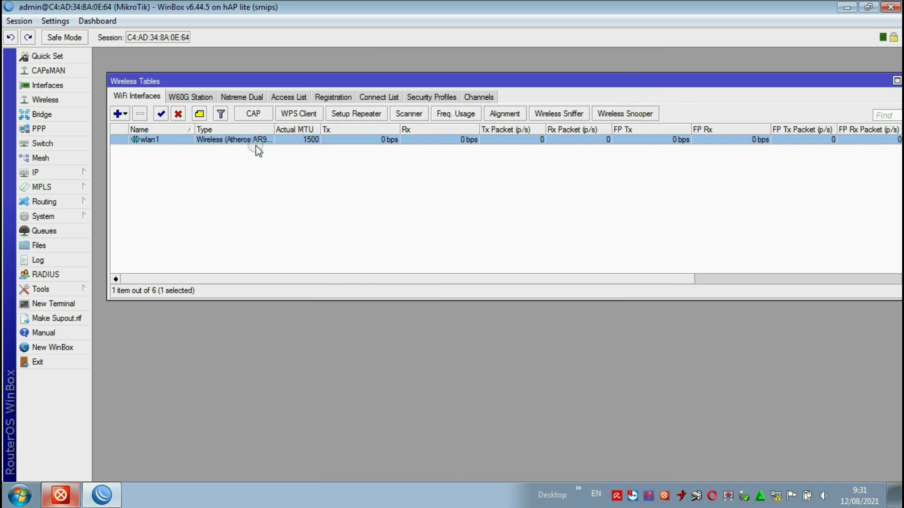
pyautogui.doubleClick(231, 141)
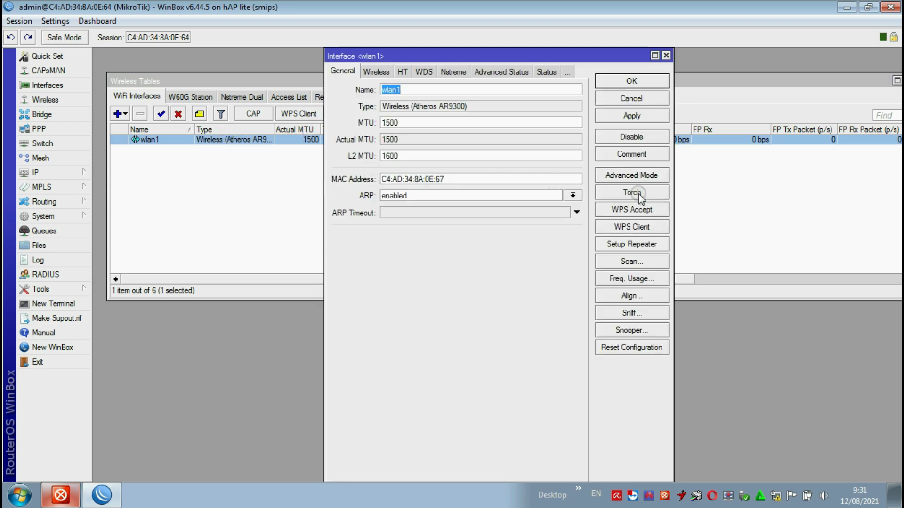
pyautogui.click(633, 243)
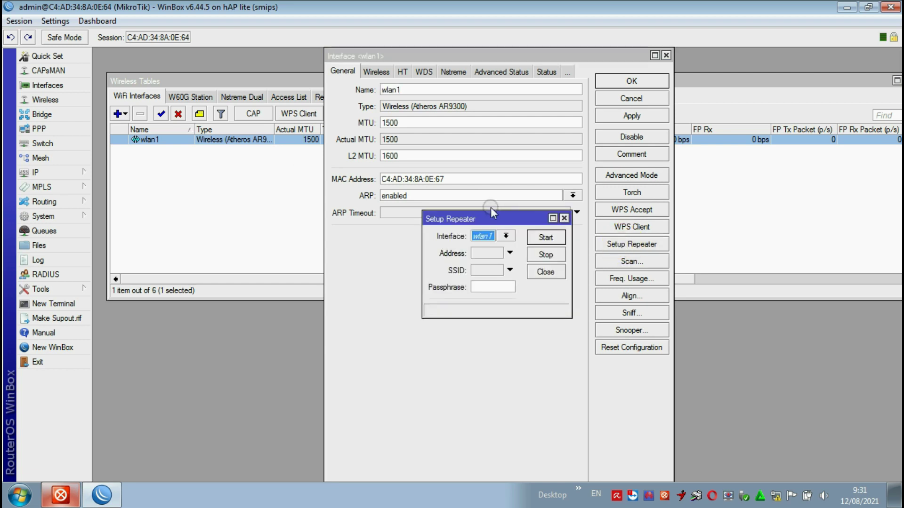
pyautogui.moveTo(504, 220); pyautogui.dragTo(541, 160)
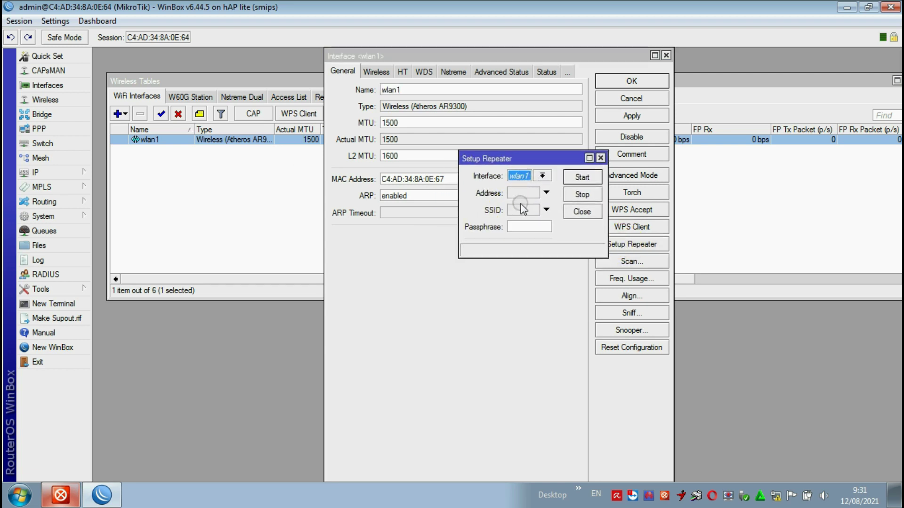
pyautogui.click(542, 176)
pyautogui.click(541, 186)
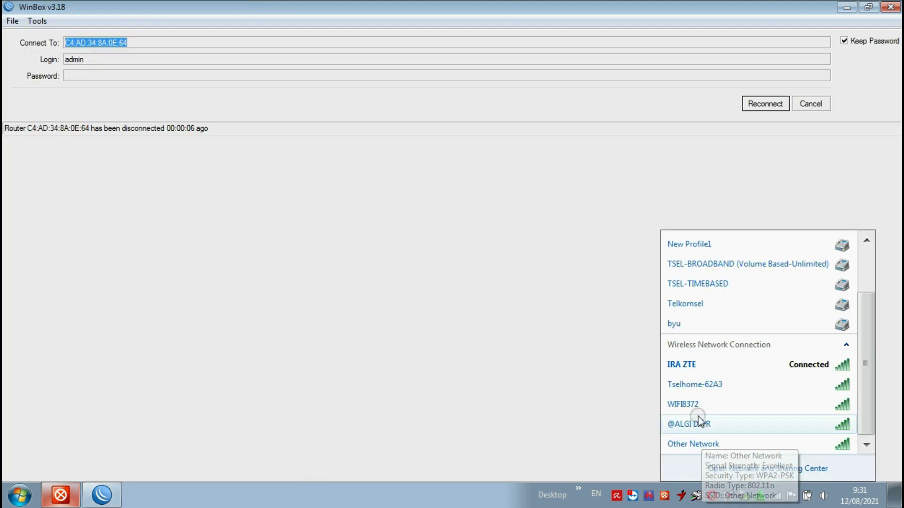
# - Reveal and select the WIFI8372 security key in its Windows properties, then cancel
pyautogui.rightClick(688, 408)
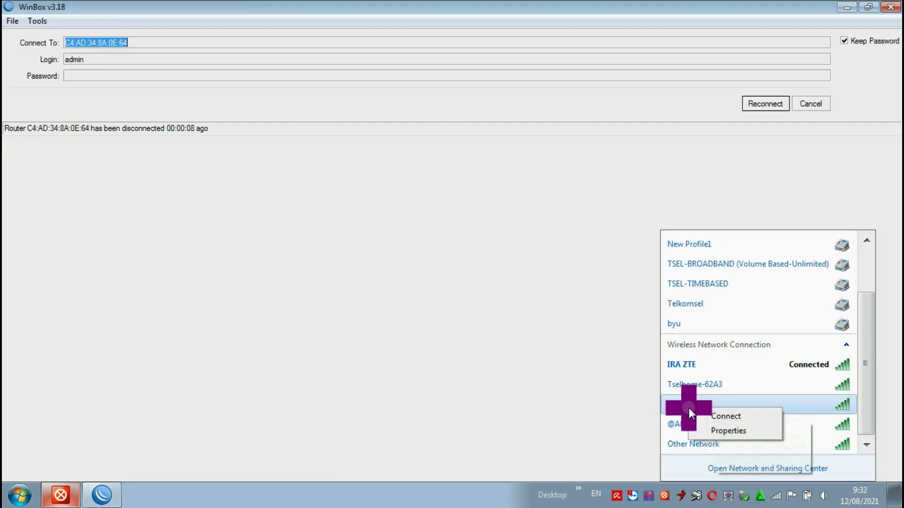
pyautogui.click(725, 430)
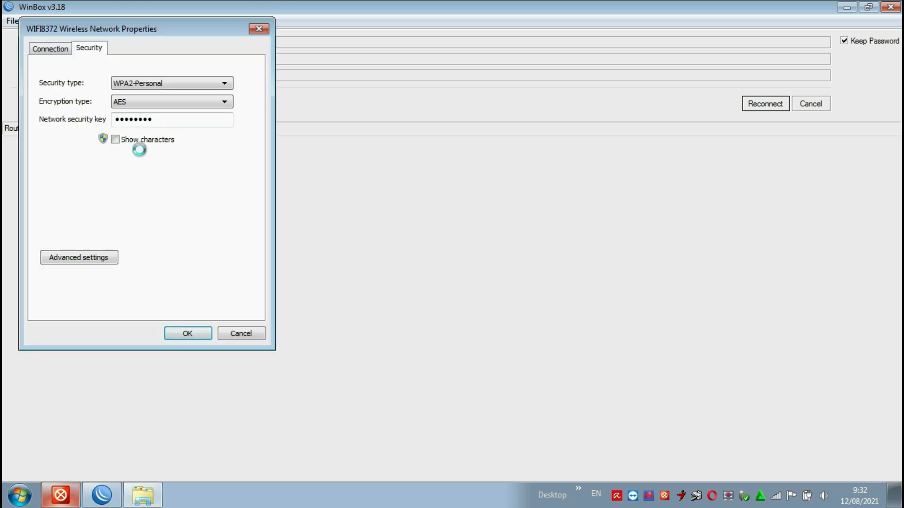
pyautogui.click(115, 139)
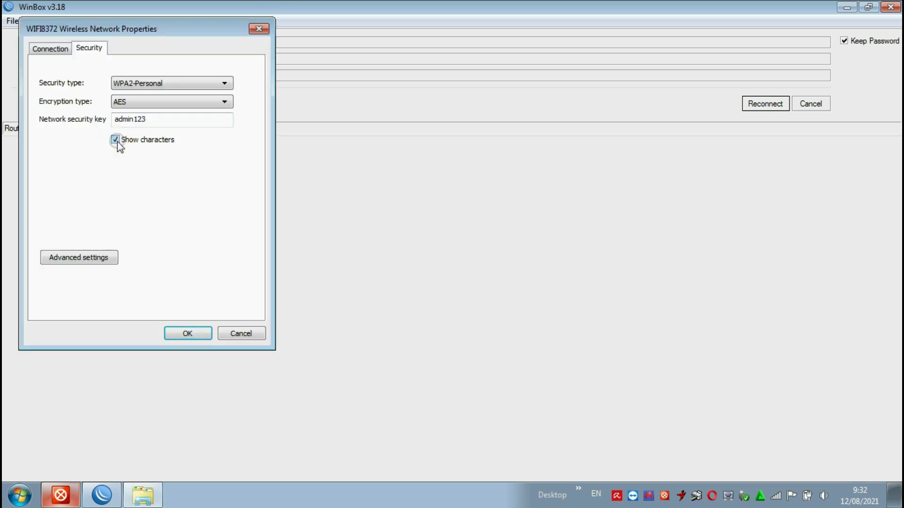
pyautogui.moveTo(147, 121); pyautogui.dragTo(95, 133)
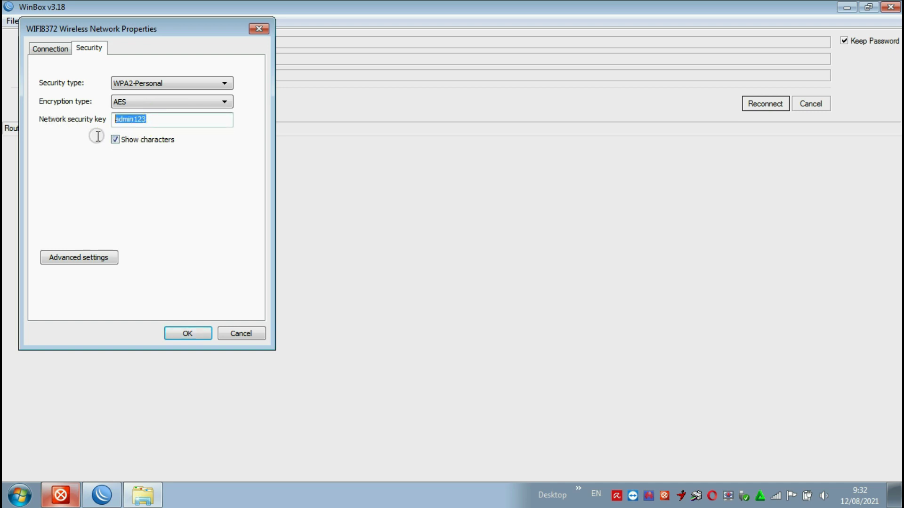
pyautogui.click(238, 329)
pyautogui.click(775, 496)
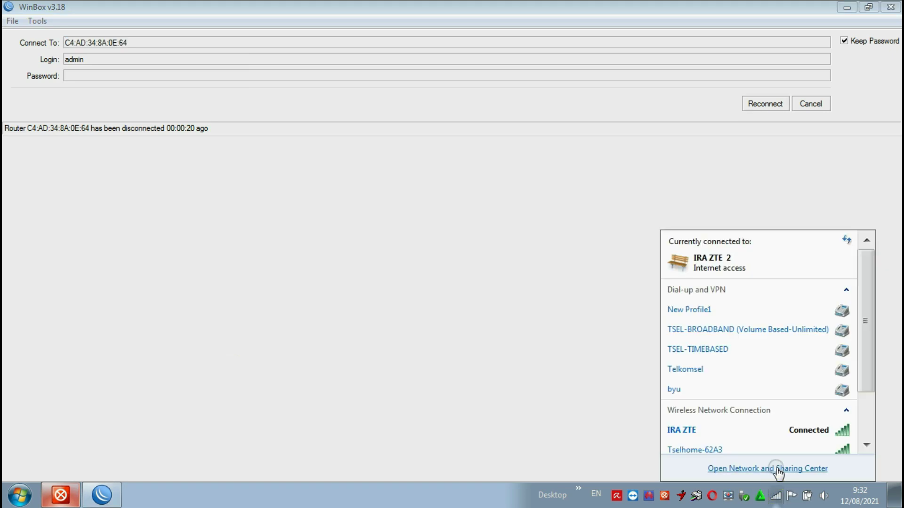
pyautogui.scroll(-1, 760, 439)
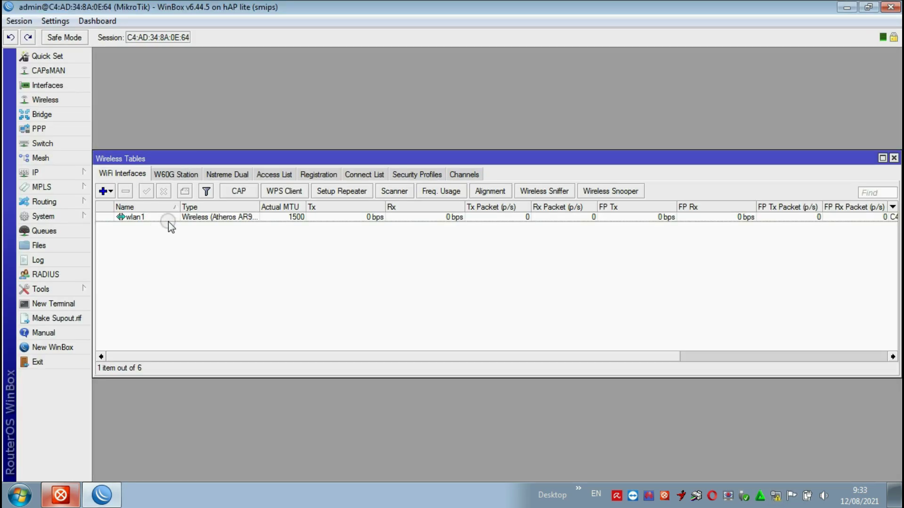
# - Reopen wlan1's settings and bring up the Setup Repeater window
pyautogui.doubleClick(193, 218)
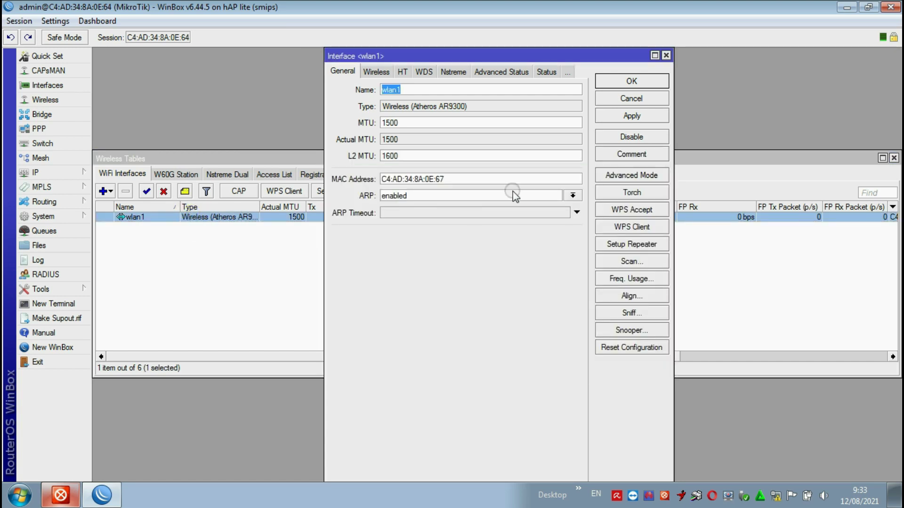
pyautogui.click(629, 258)
pyautogui.click(340, 78)
pyautogui.click(628, 244)
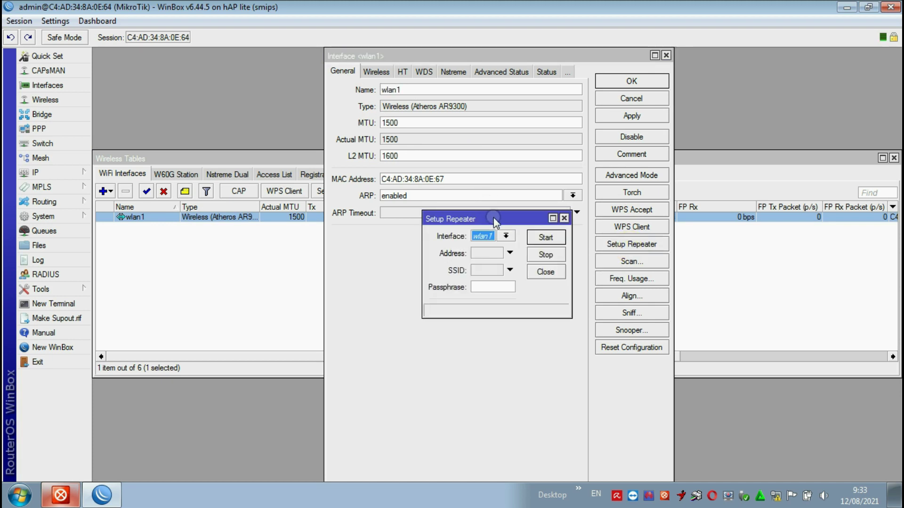
pyautogui.moveTo(492, 219); pyautogui.dragTo(469, 134)
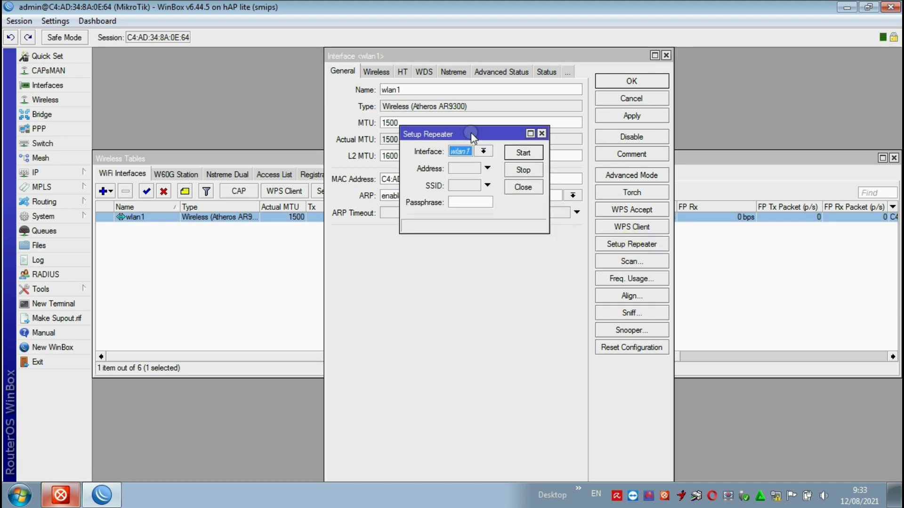
# - Repeat SSID WIFI8372 with the network's passphrase, start it, and close the setup
pyautogui.click(468, 186)
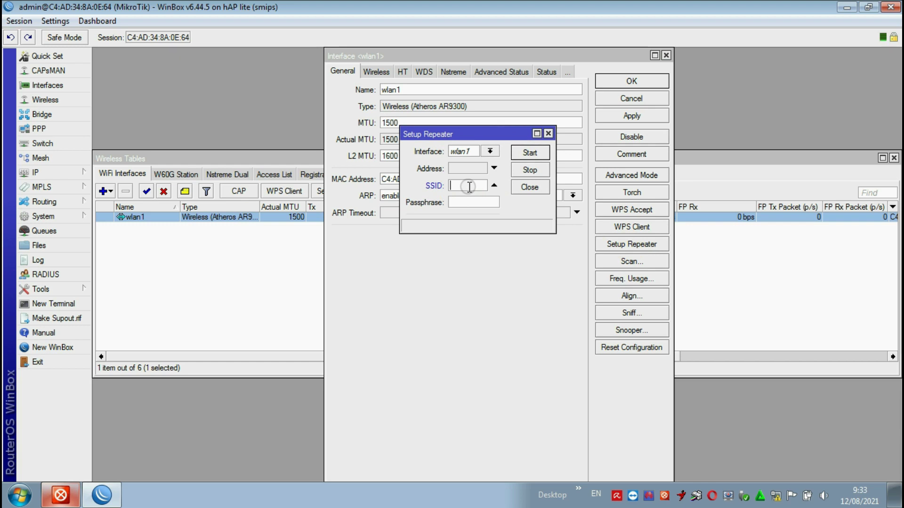
pyautogui.write('WIFI8372')
pyautogui.click(466, 203)
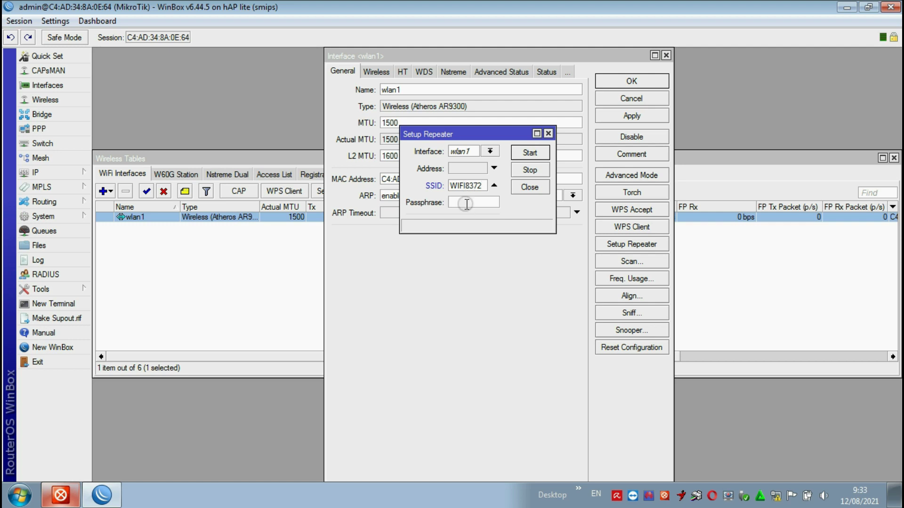
pyautogui.write('12345678')
pyautogui.click(535, 154)
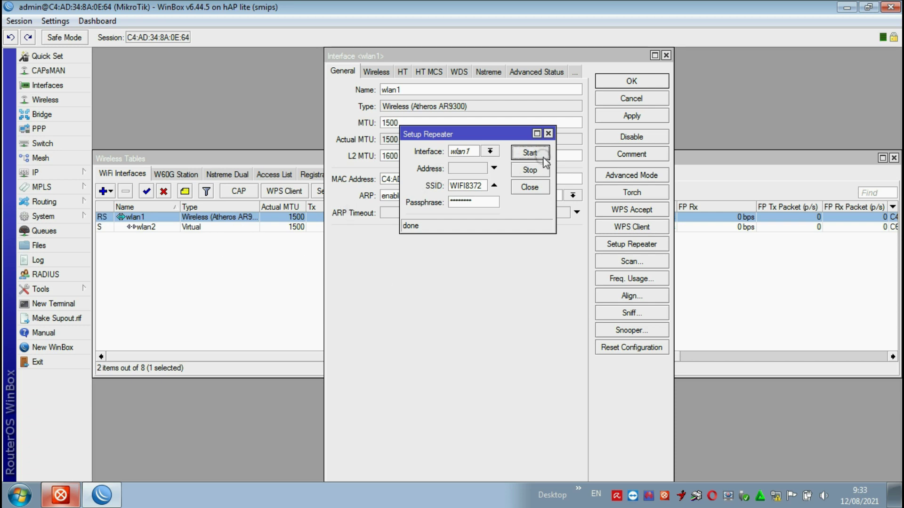
pyautogui.click(530, 187)
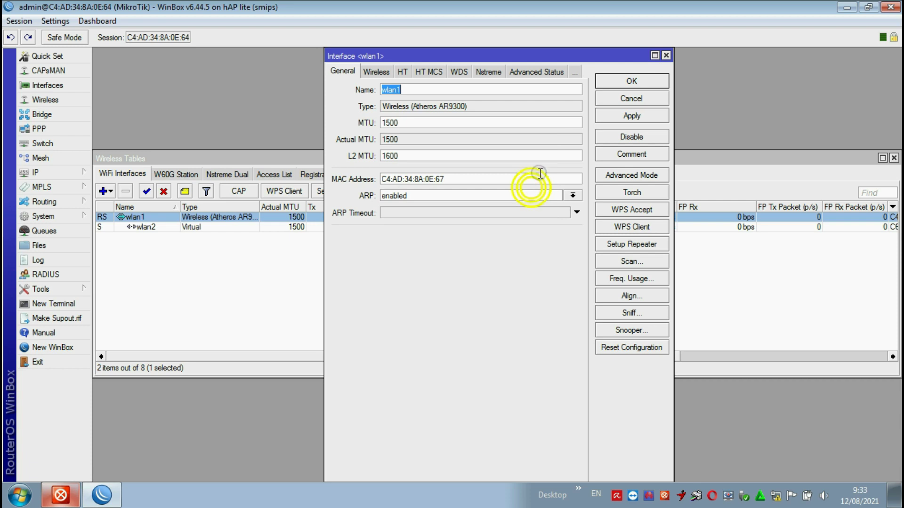
# - Close wlan1's settings and the Wireless interfaces list
pyautogui.click(666, 55)
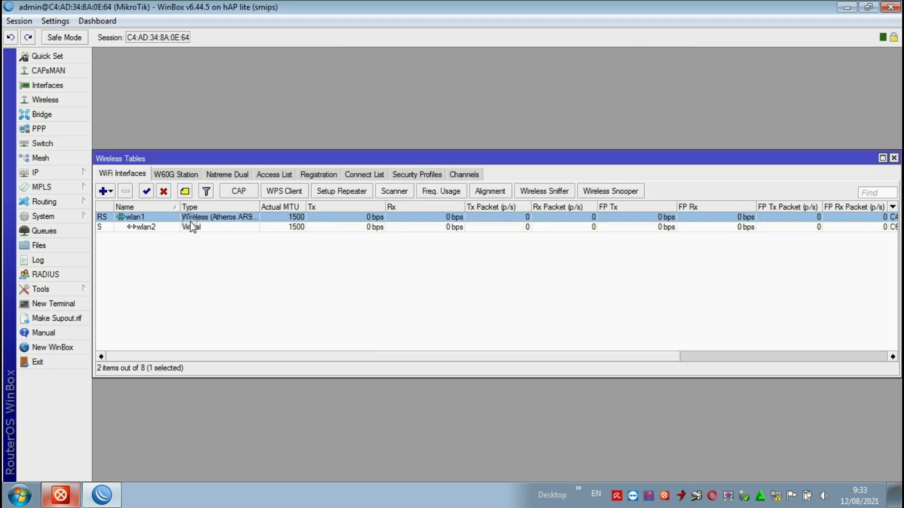
pyautogui.click(151, 230)
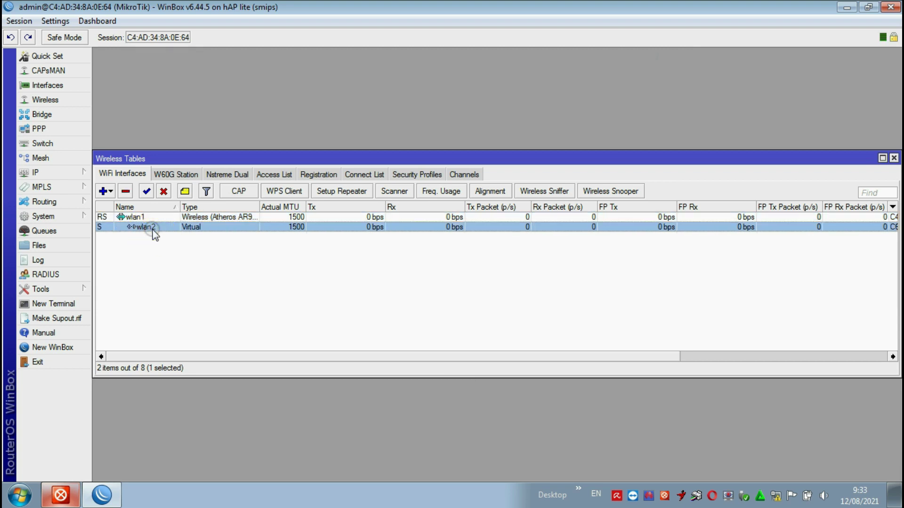
pyautogui.click(136, 217)
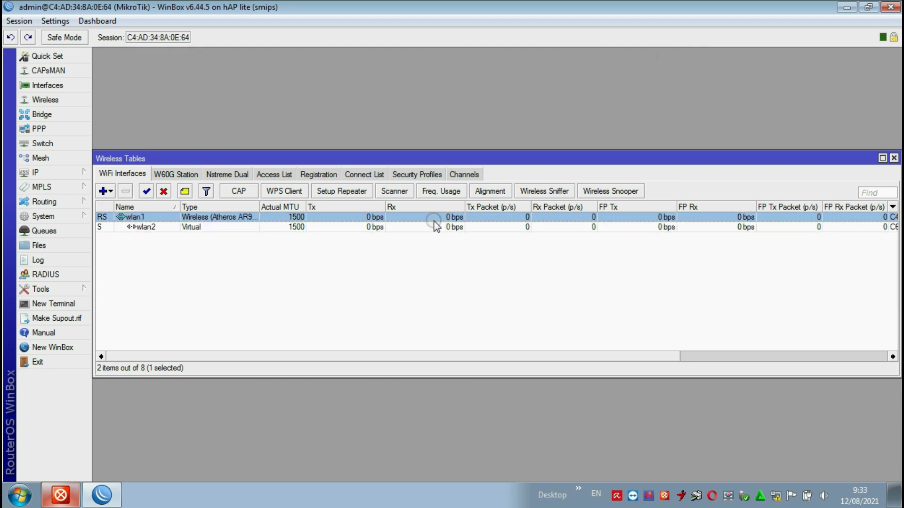
pyautogui.press('Escape')
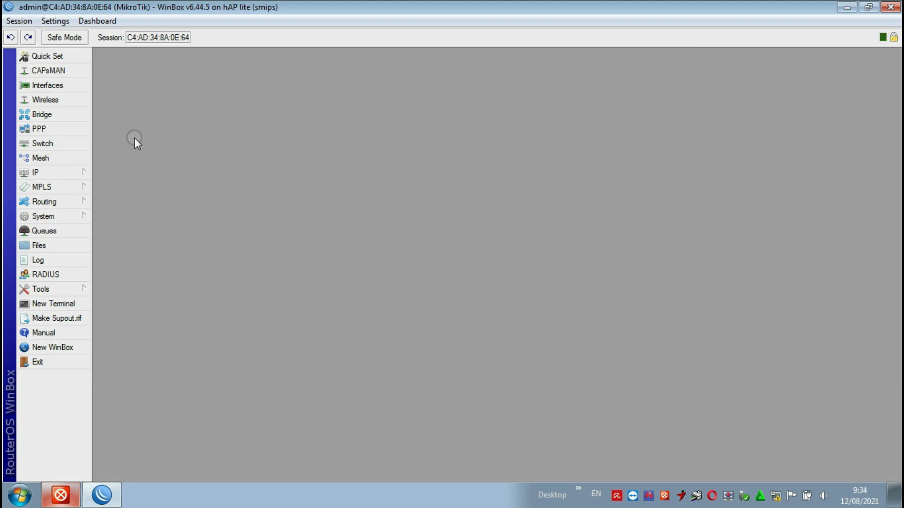
# - Delete bridge1 and remove its wlan2 and wlan1 ports, then close Bridge
pyautogui.click(52, 114)
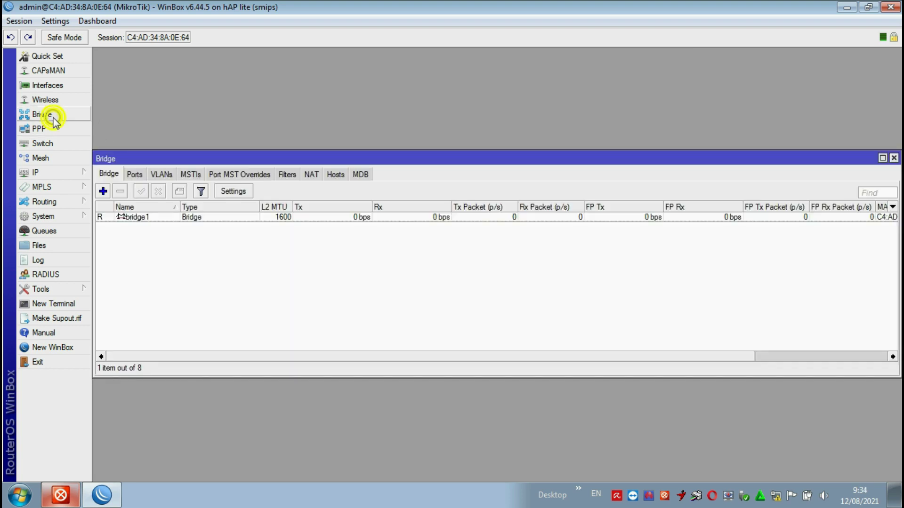
pyautogui.click(146, 216)
pyautogui.click(121, 191)
pyautogui.click(135, 174)
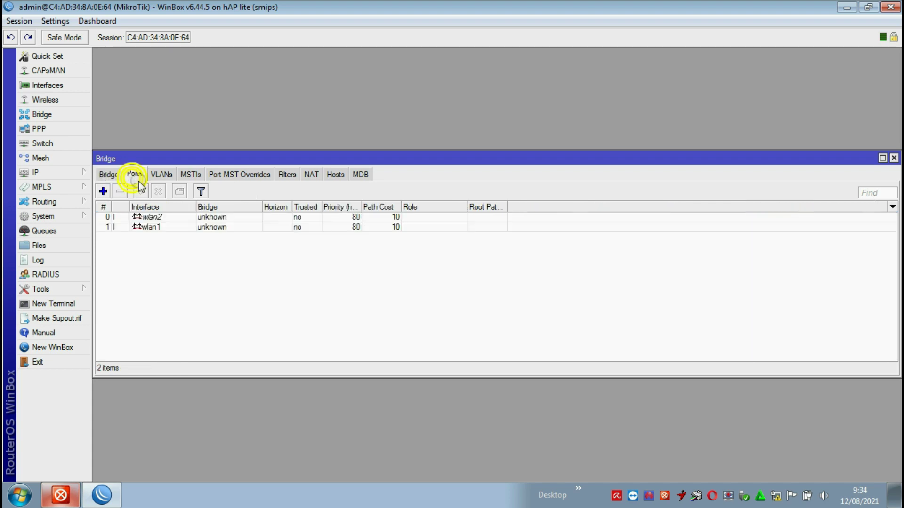
pyautogui.click(144, 217)
pyautogui.click(121, 191)
pyautogui.click(141, 216)
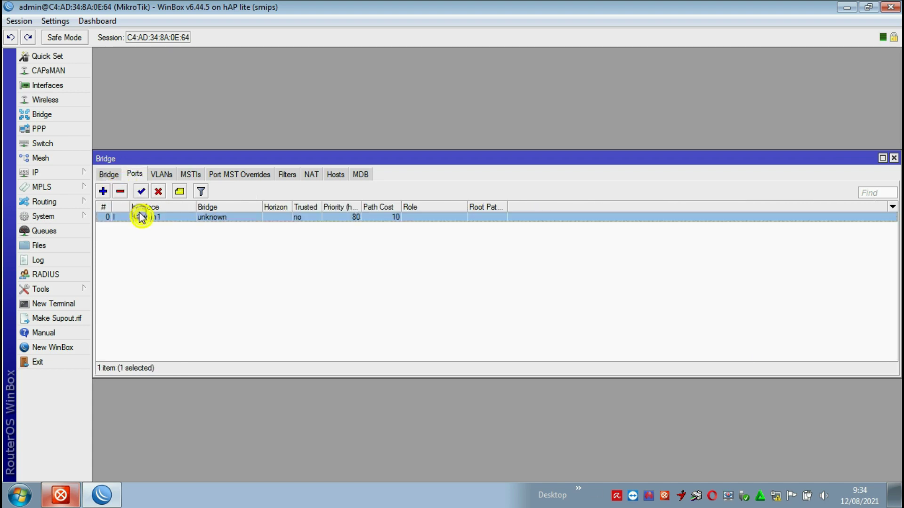
pyautogui.click(121, 192)
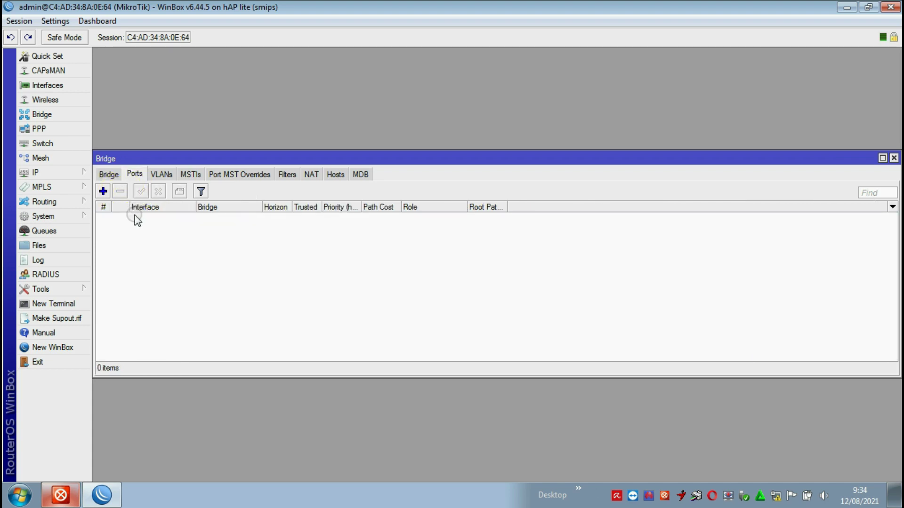
pyautogui.click(890, 160)
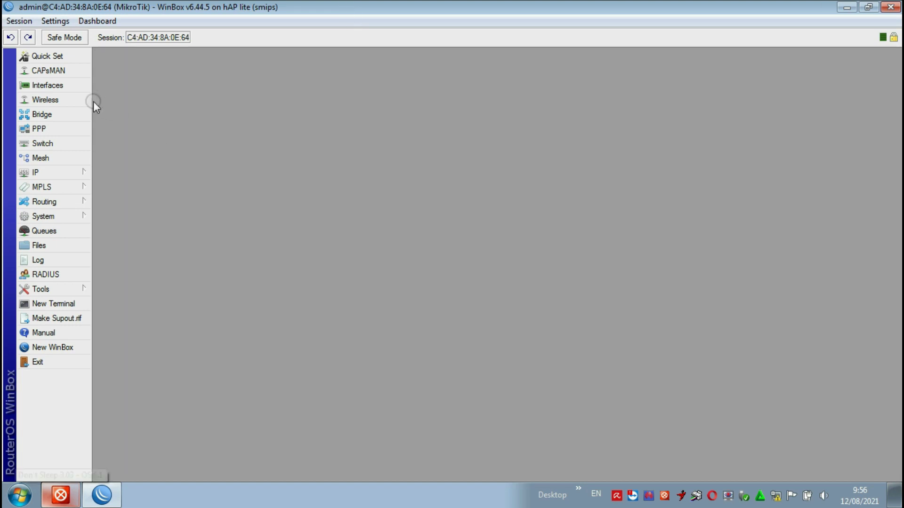
pyautogui.click(61, 100)
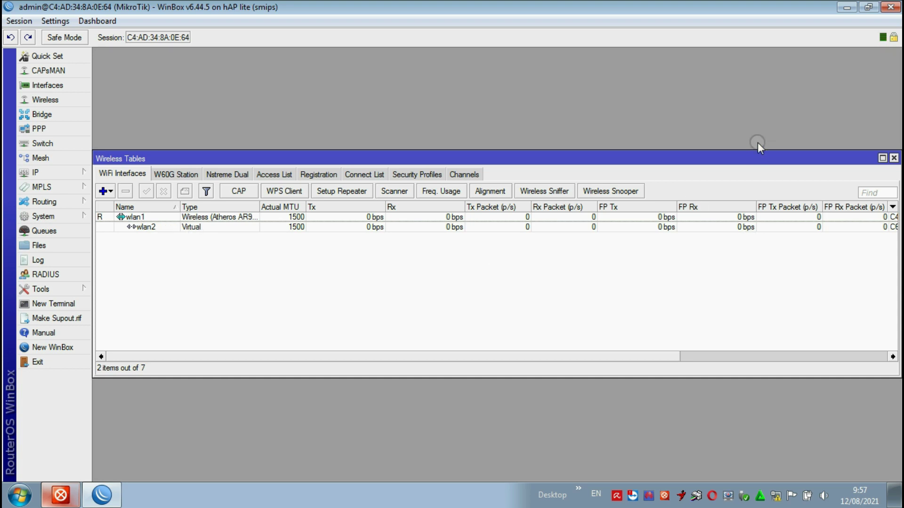
pyautogui.moveTo(748, 160); pyautogui.dragTo(729, 106)
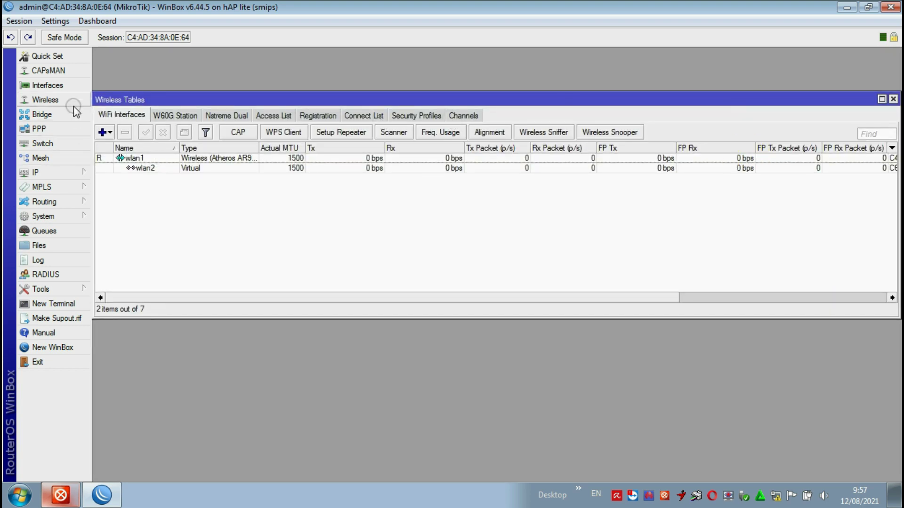
pyautogui.click(52, 86)
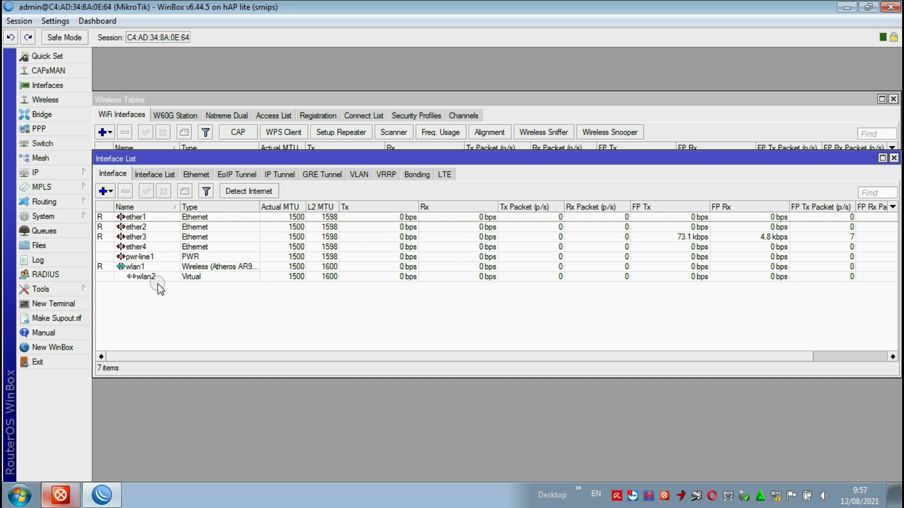
pyautogui.click(893, 158)
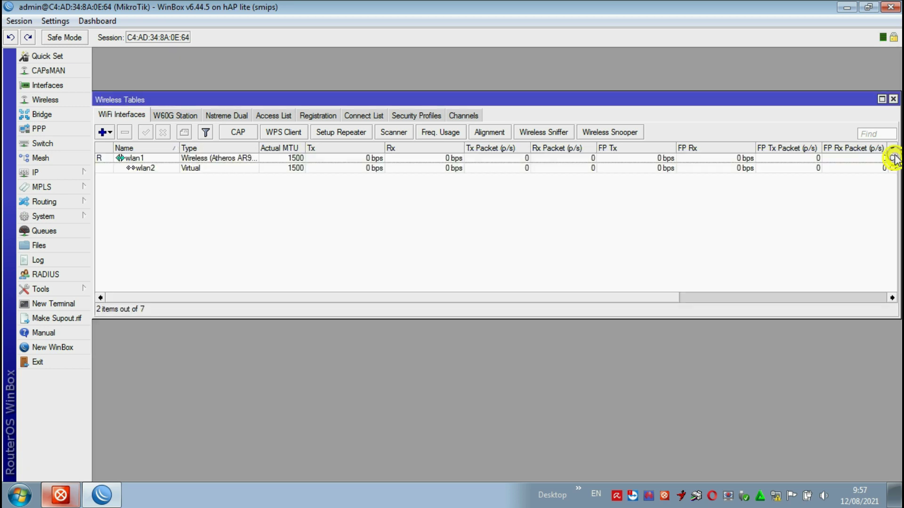
pyautogui.click(894, 103)
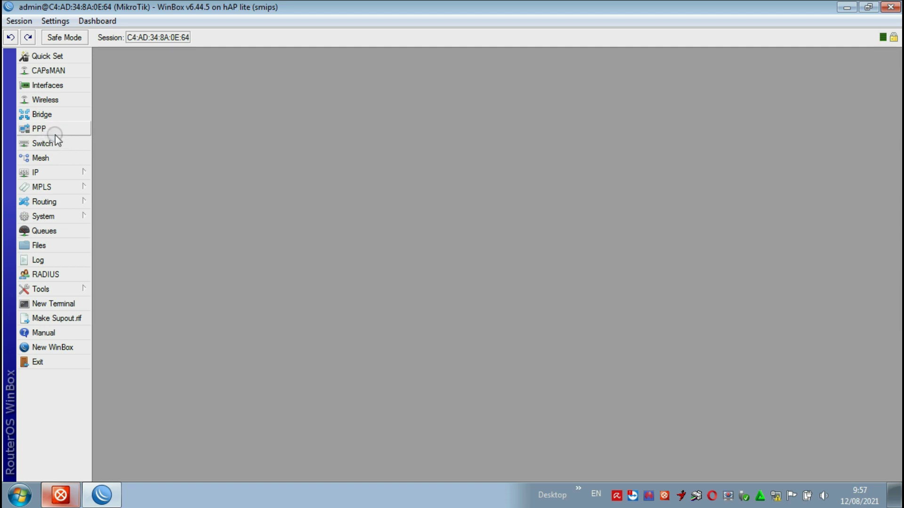
# - Add a DHCP client on interface wlan1 under IP > DHCP Client
pyautogui.click(65, 177)
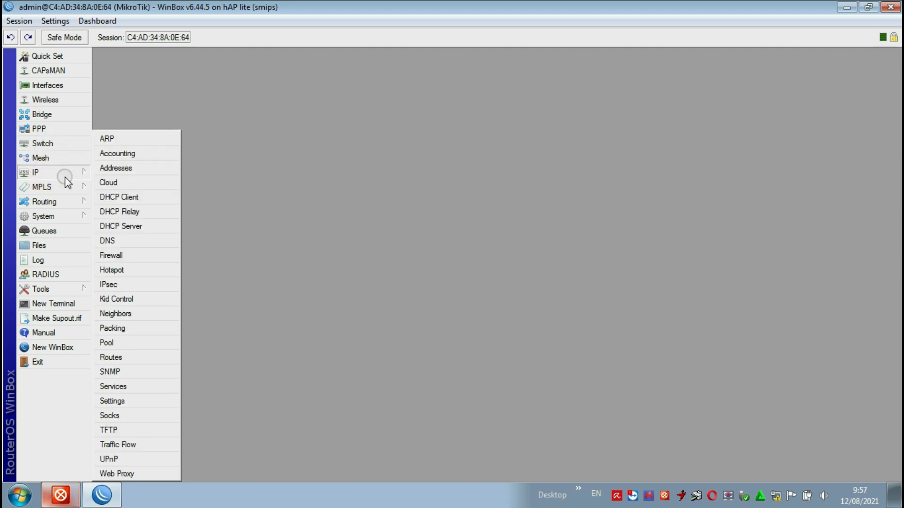
pyautogui.click(129, 197)
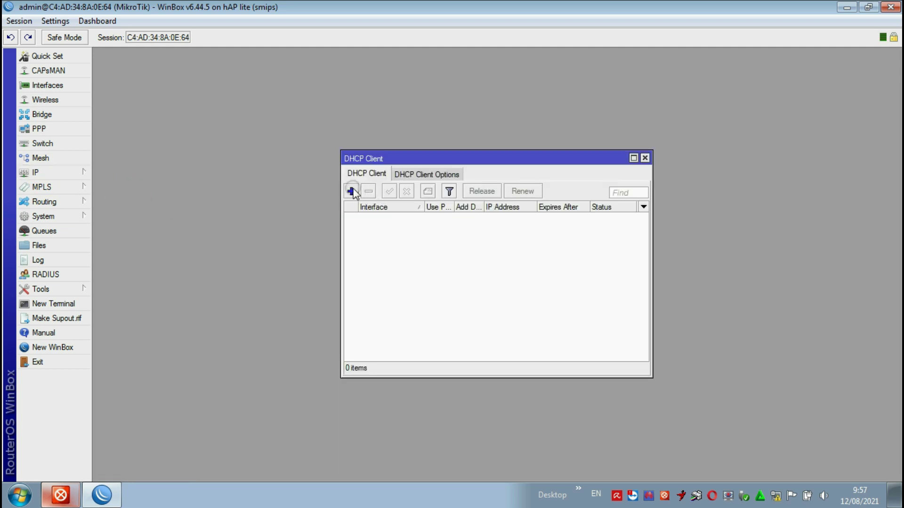
pyautogui.click(351, 191)
pyautogui.click(495, 199)
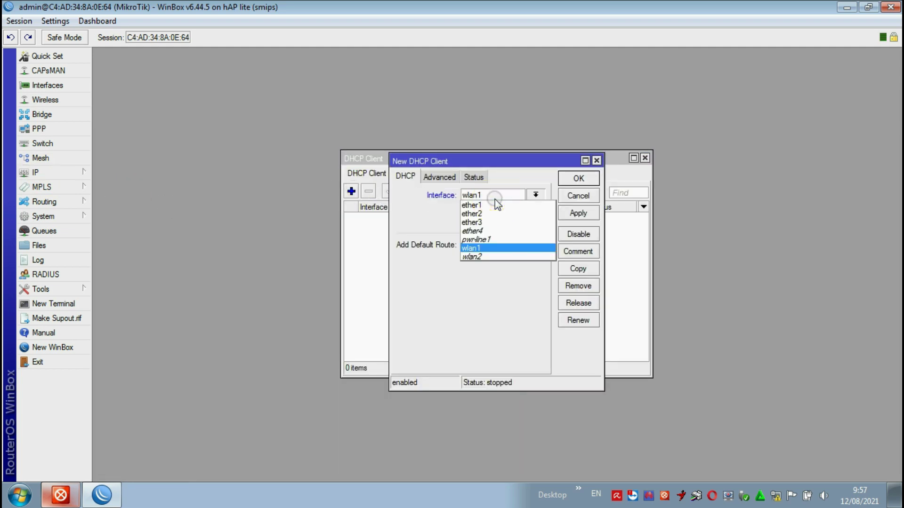
pyautogui.click(495, 199)
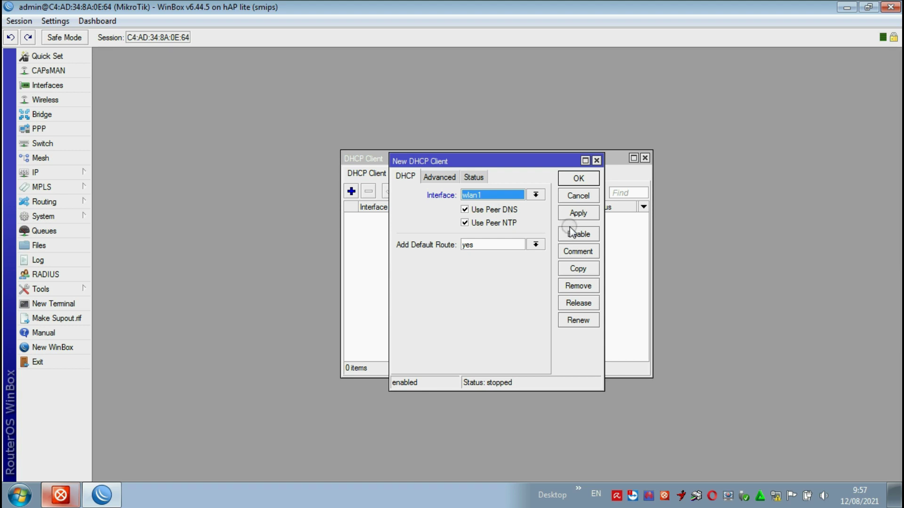
pyautogui.click(576, 214)
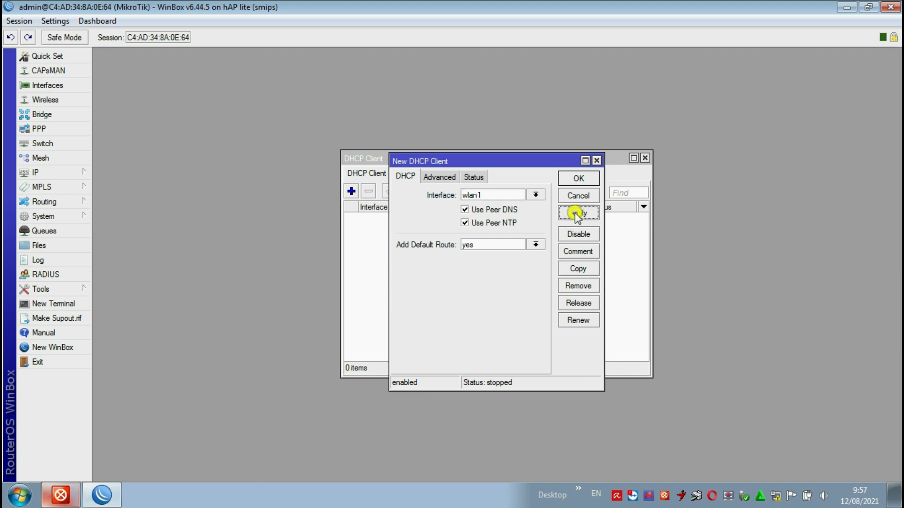
pyautogui.click(578, 178)
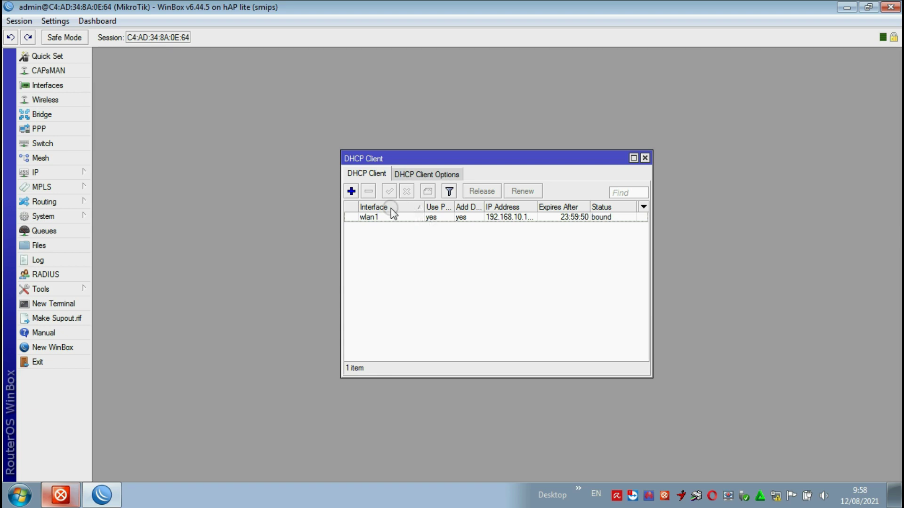
pyautogui.click(351, 191)
# - Add a DHCP client on interface ether1
pyautogui.click(498, 197)
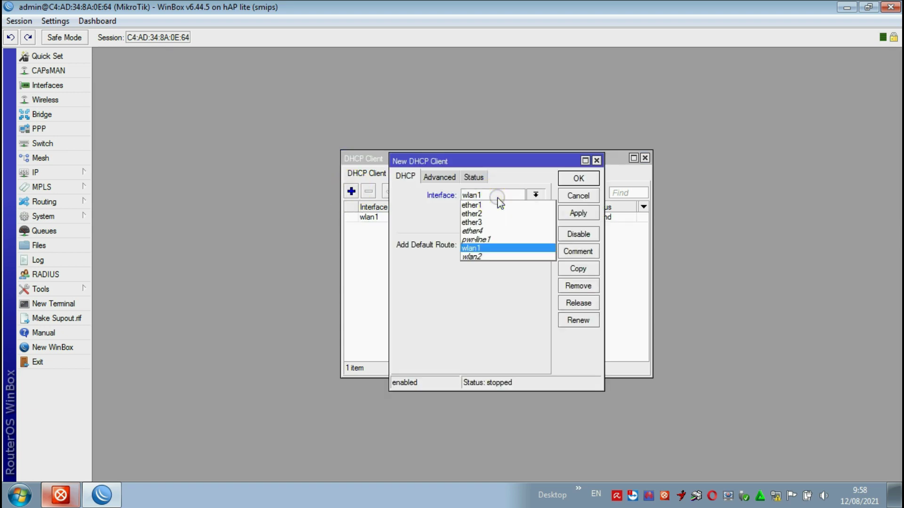
pyautogui.click(489, 204)
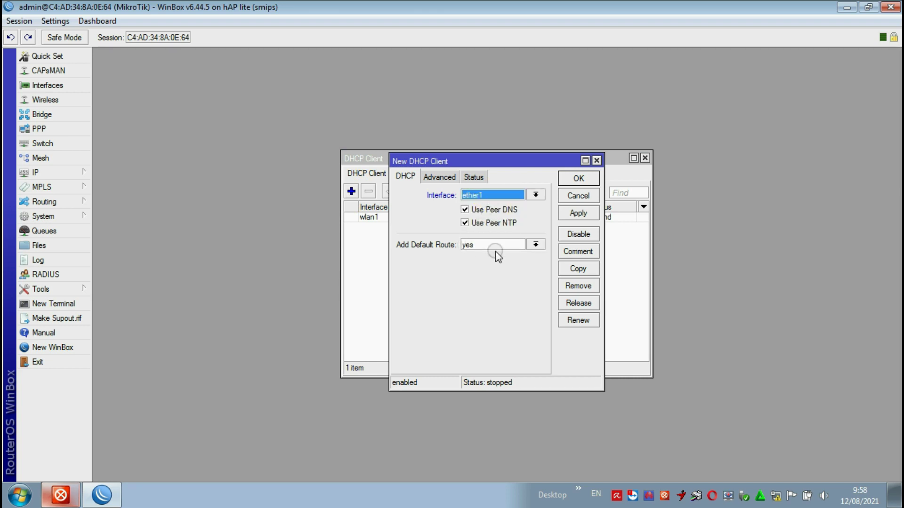
pyautogui.click(578, 213)
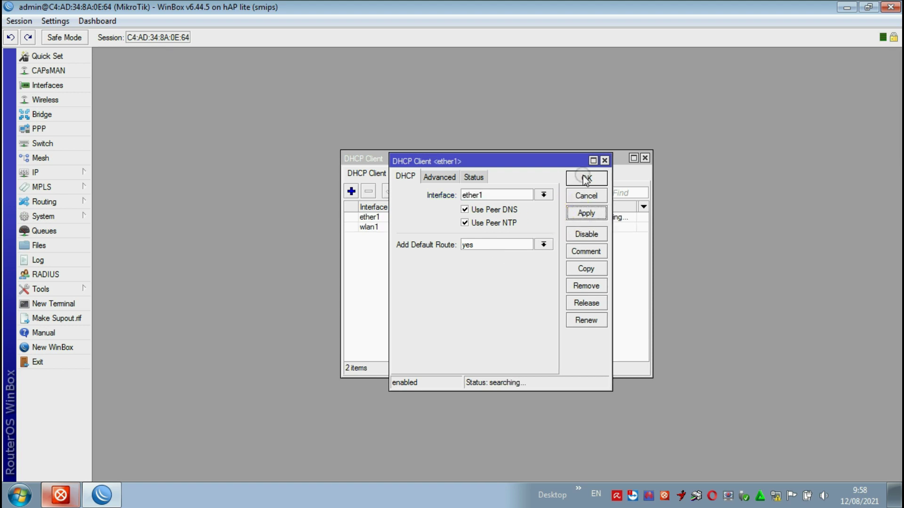
pyautogui.click(586, 179)
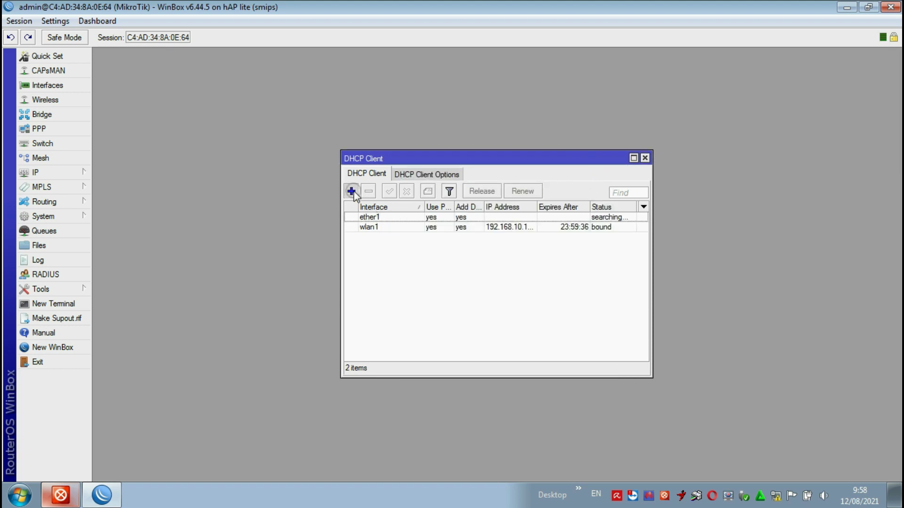
# - Add a DHCP client on ether2 and close the DHCP Client list
pyautogui.click(351, 191)
pyautogui.click(473, 195)
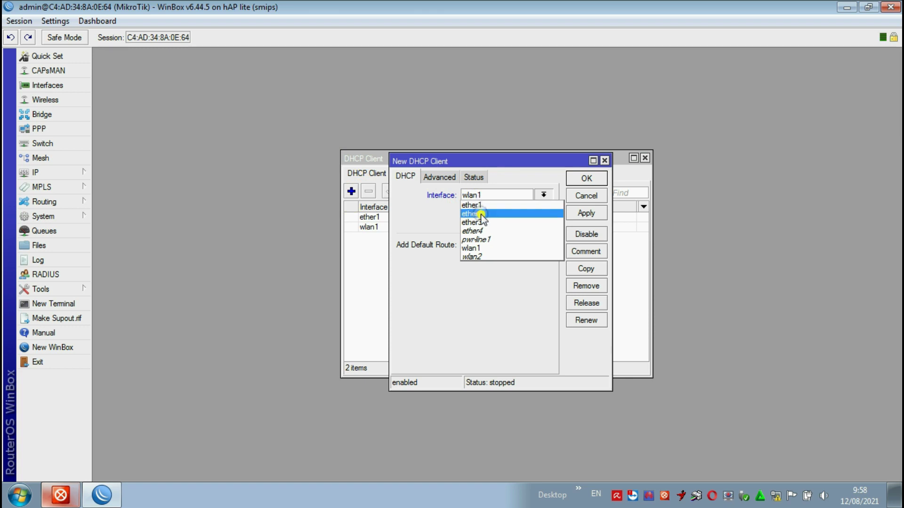
pyautogui.click(481, 214)
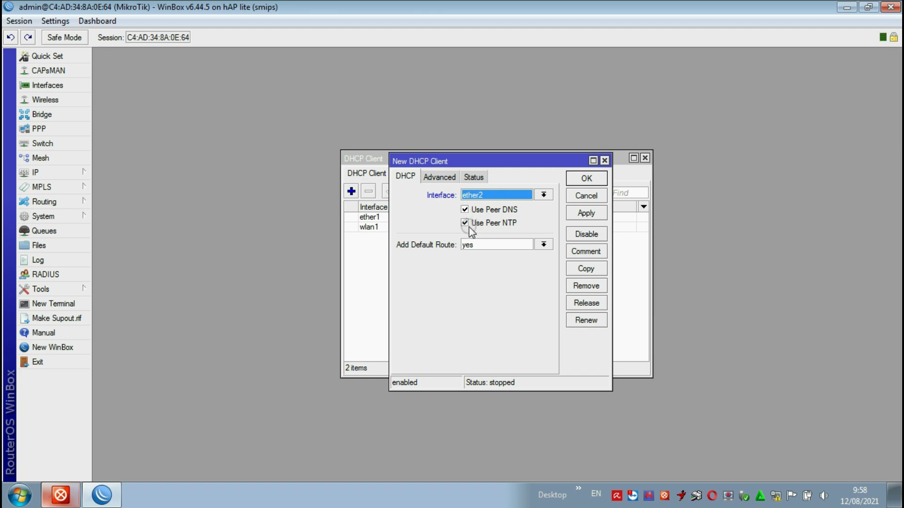
pyautogui.click(577, 216)
pyautogui.click(587, 179)
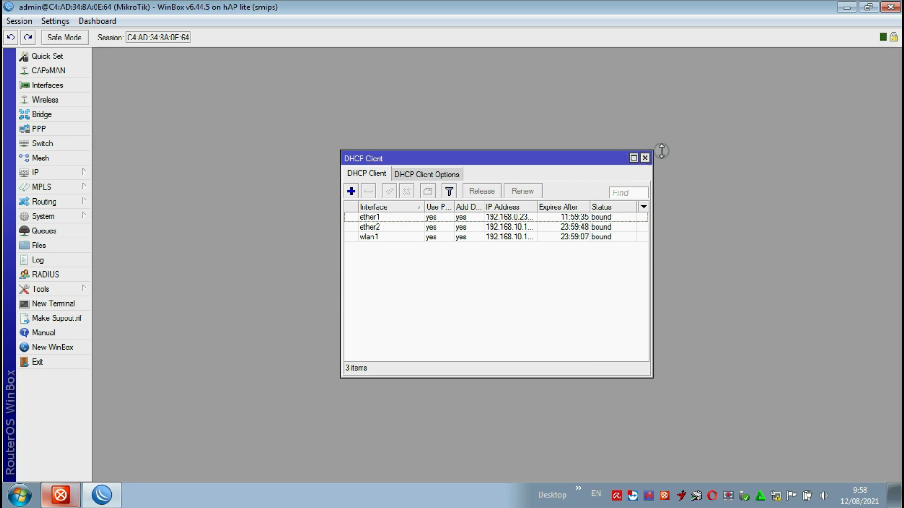
pyautogui.click(644, 158)
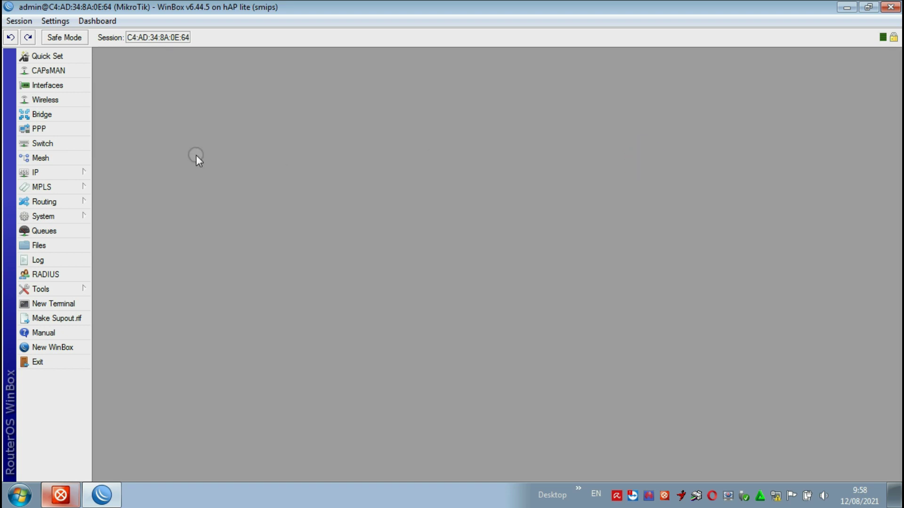
# - Open IP > Addresses and begin a new address entry on wlan2
pyautogui.click(40, 173)
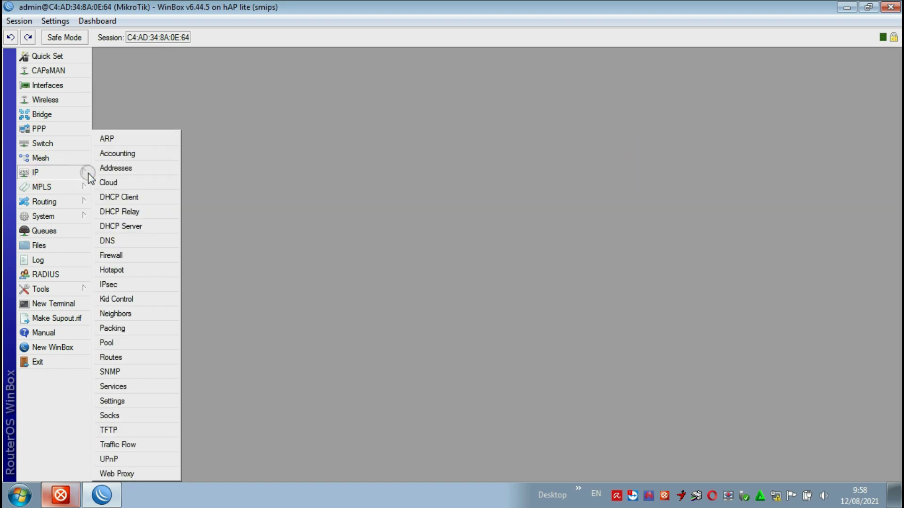
pyautogui.click(117, 168)
pyautogui.click(469, 181)
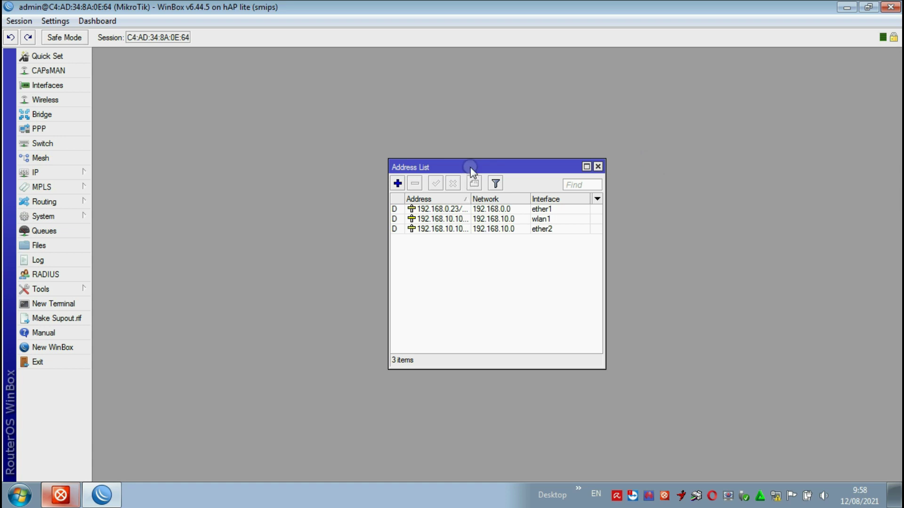
pyautogui.moveTo(470, 168); pyautogui.dragTo(442, 147)
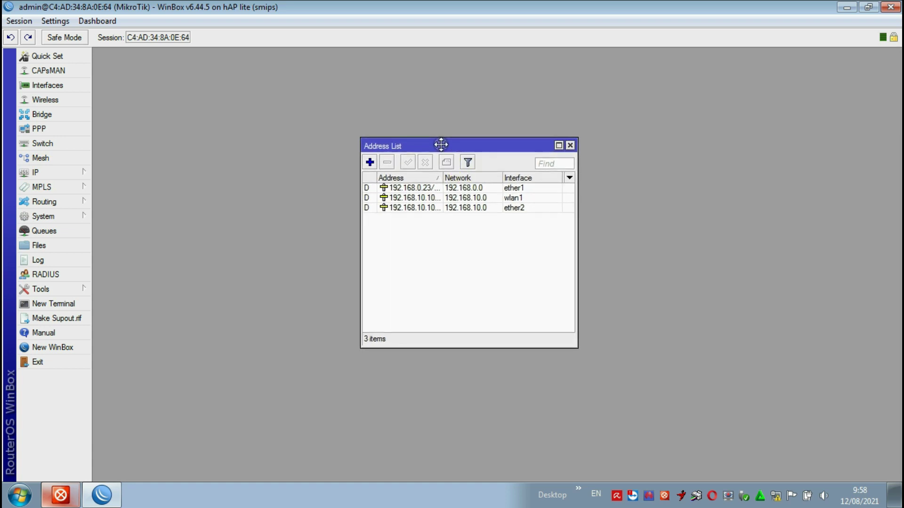
pyautogui.click(370, 163)
pyautogui.click(369, 162)
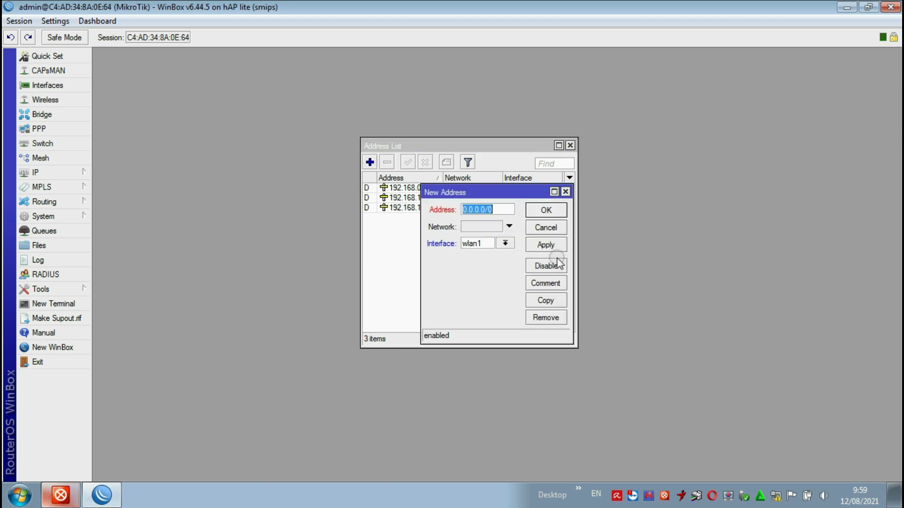
pyautogui.click(505, 244)
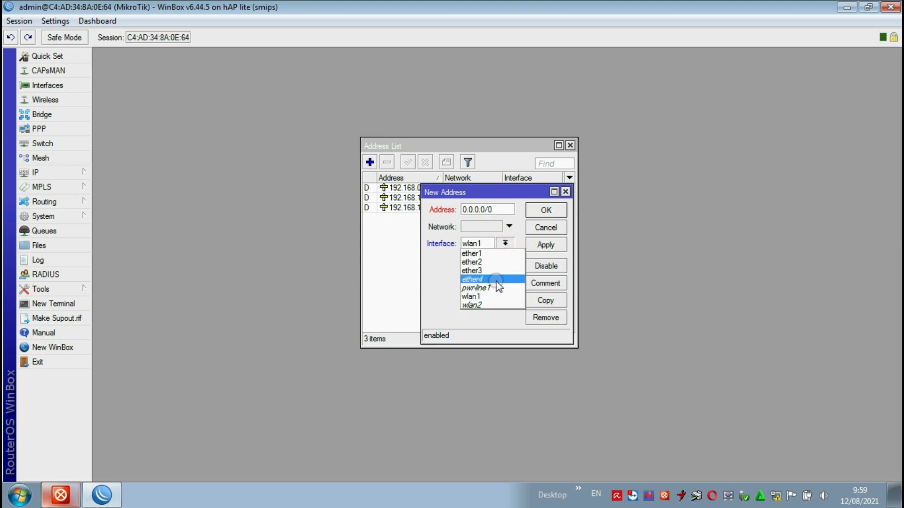
pyautogui.click(480, 305)
pyautogui.click(490, 212)
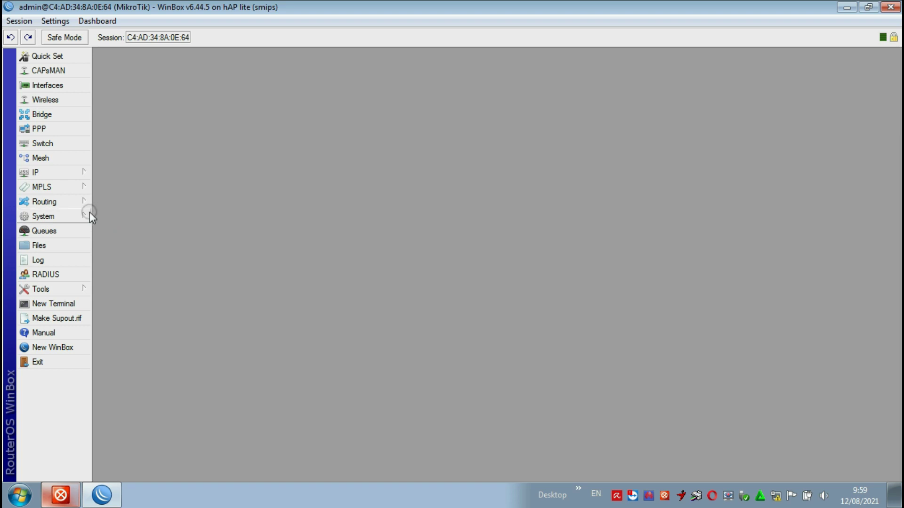
# - Add the static address 10.10.10.1/24 on wlan2 and save it
pyautogui.click(49, 174)
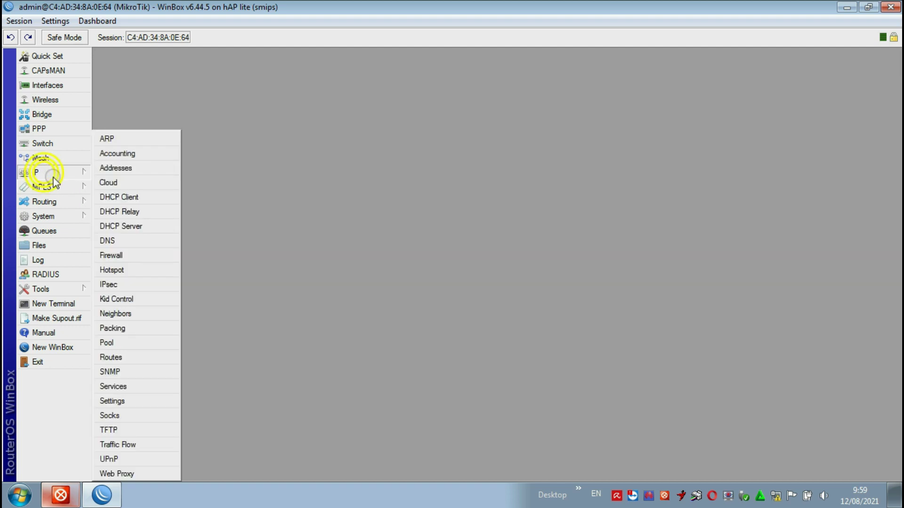
pyautogui.click(108, 169)
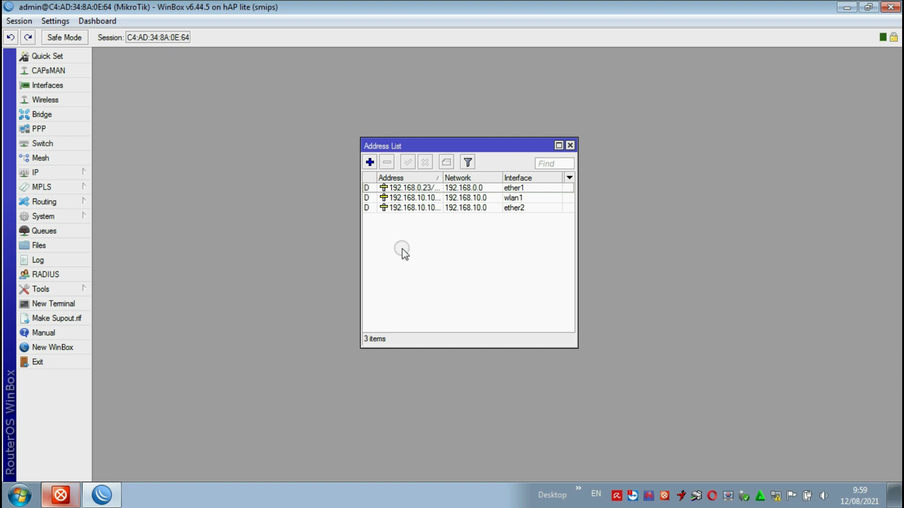
pyautogui.click(369, 162)
pyautogui.click(505, 244)
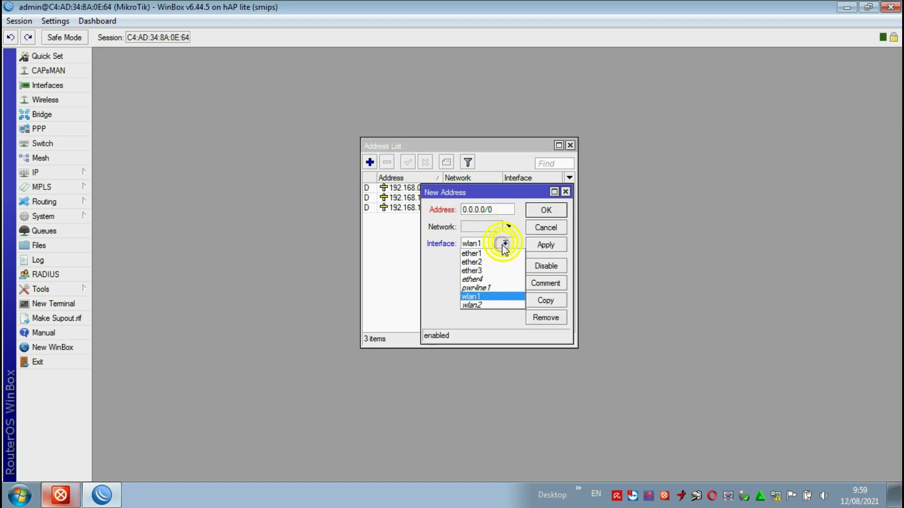
pyautogui.click(480, 306)
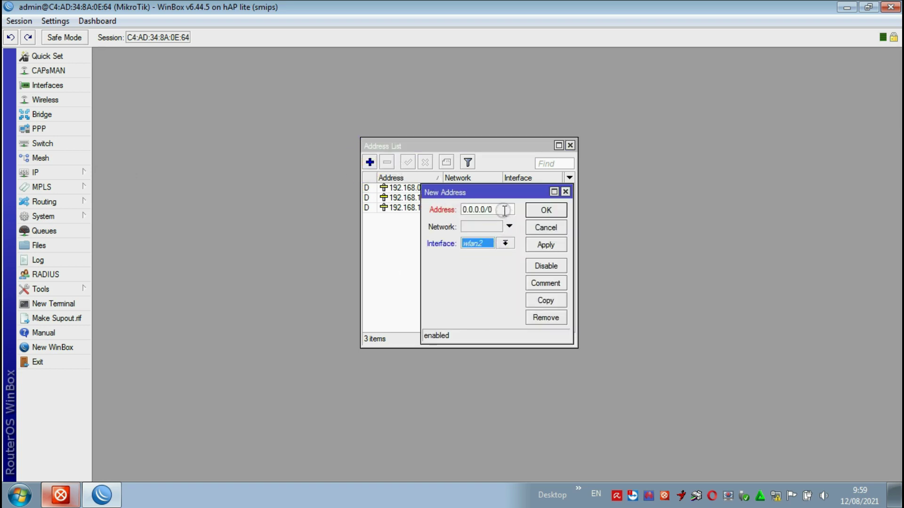
pyautogui.moveTo(512, 210); pyautogui.dragTo(365, 219)
pyautogui.write('10')
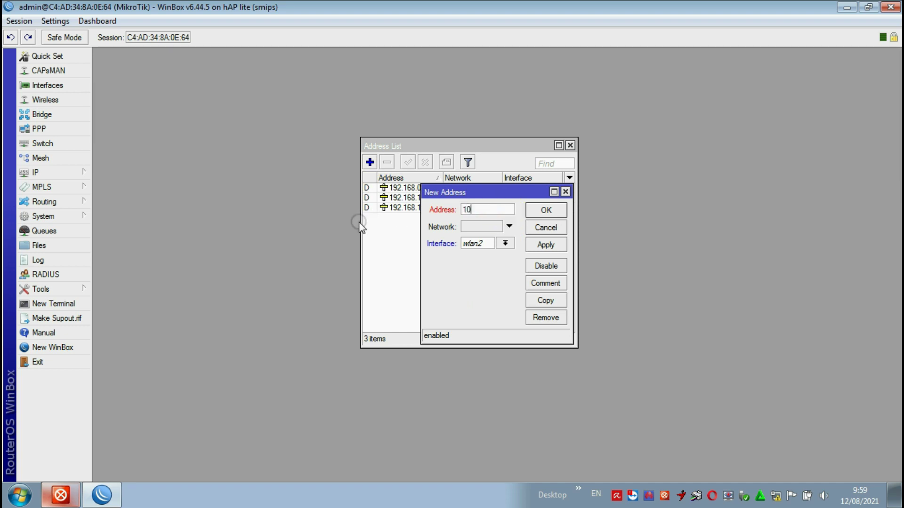
pyautogui.write('.10.10.1/24')
pyautogui.click(544, 246)
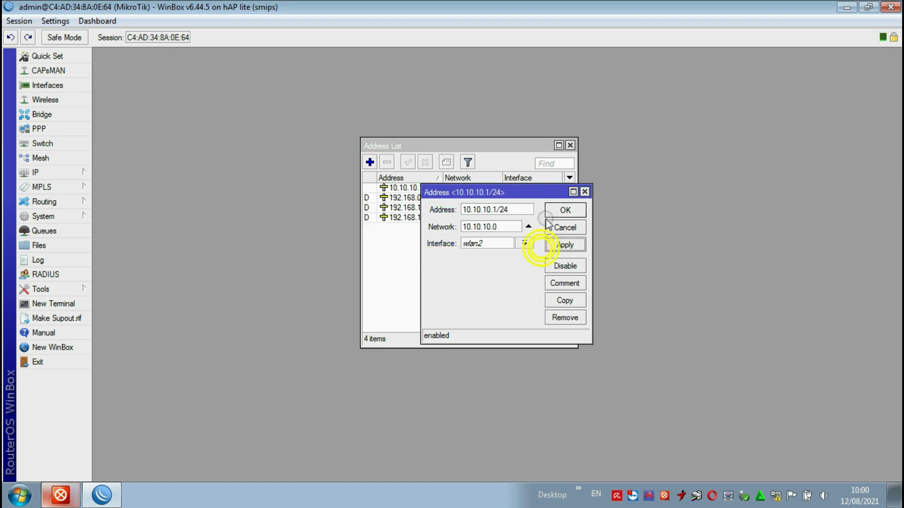
pyautogui.click(560, 210)
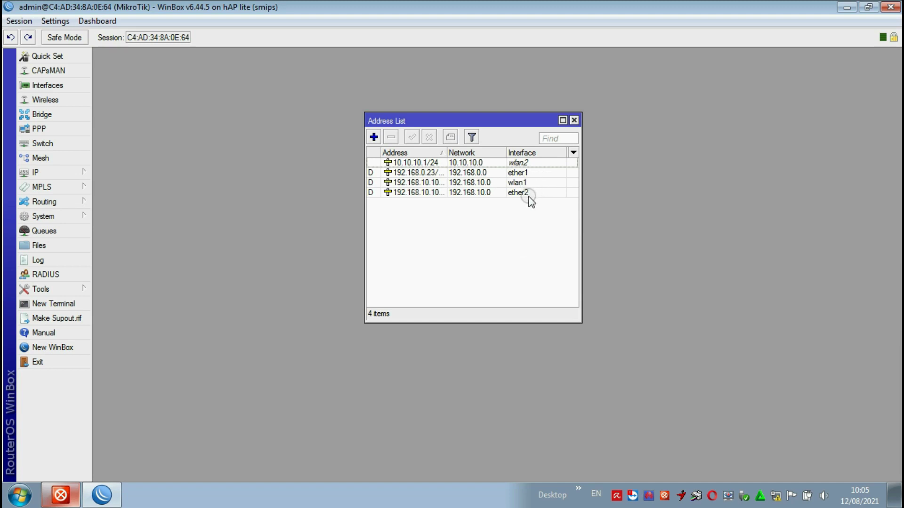
# - Add 10.10.20.1/24 on ether3, then close the Address List
pyautogui.click(374, 136)
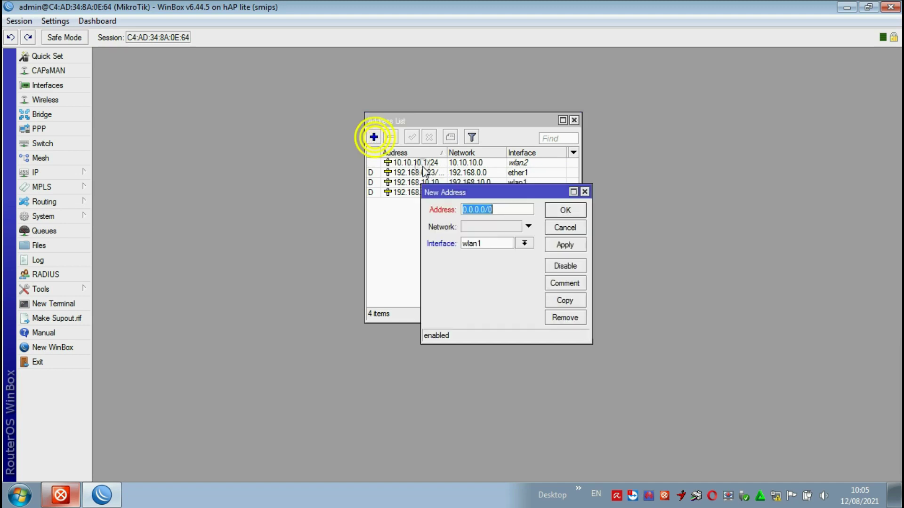
pyautogui.click(523, 243)
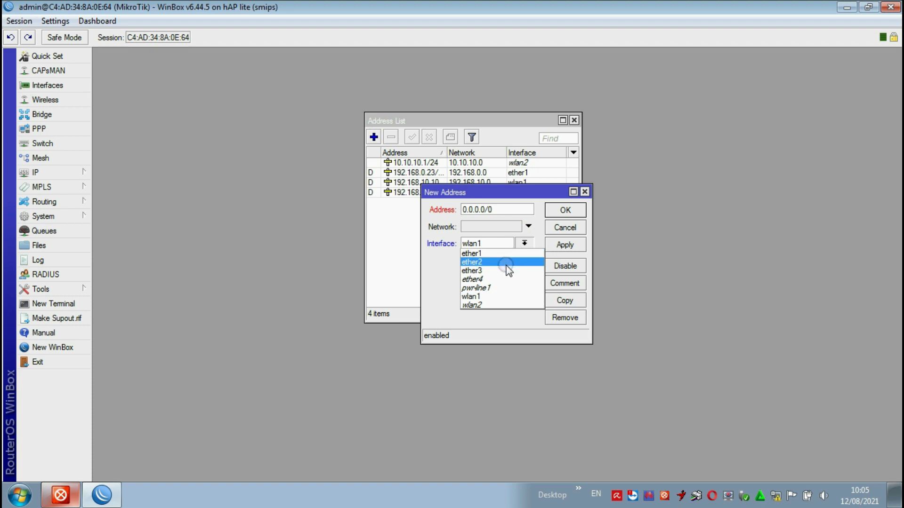
pyautogui.click(507, 271)
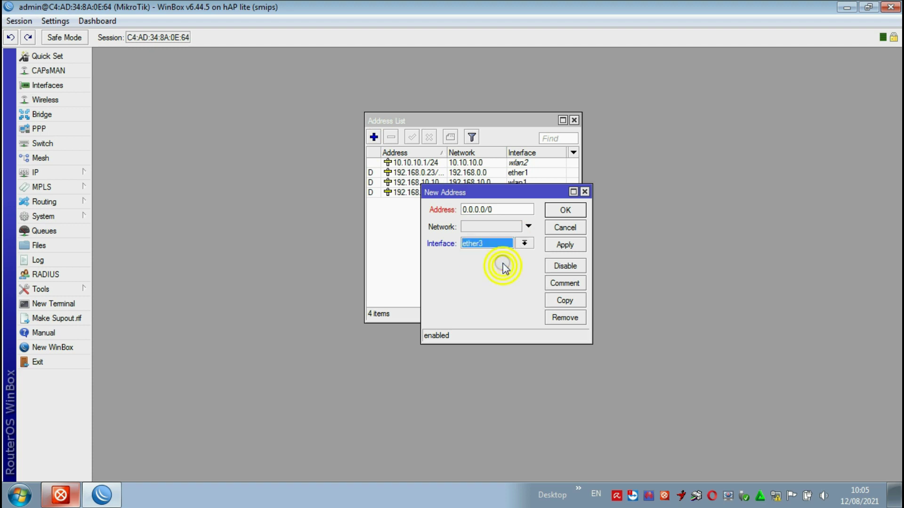
pyautogui.click(524, 209)
pyautogui.write('10')
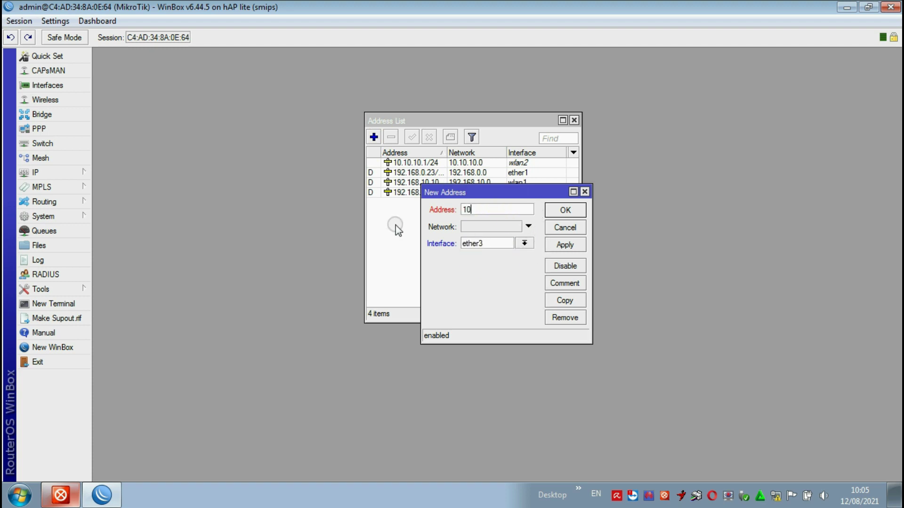
pyautogui.write('.10.20.1/24')
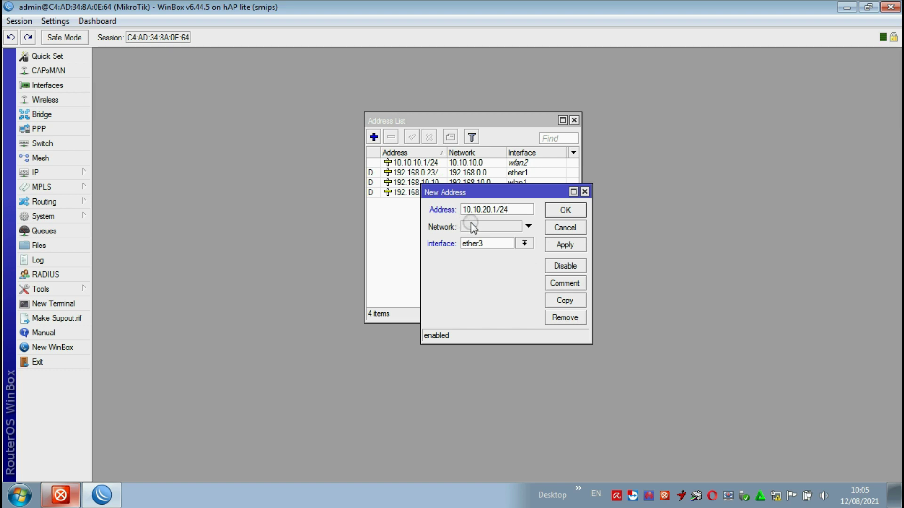
pyautogui.click(578, 249)
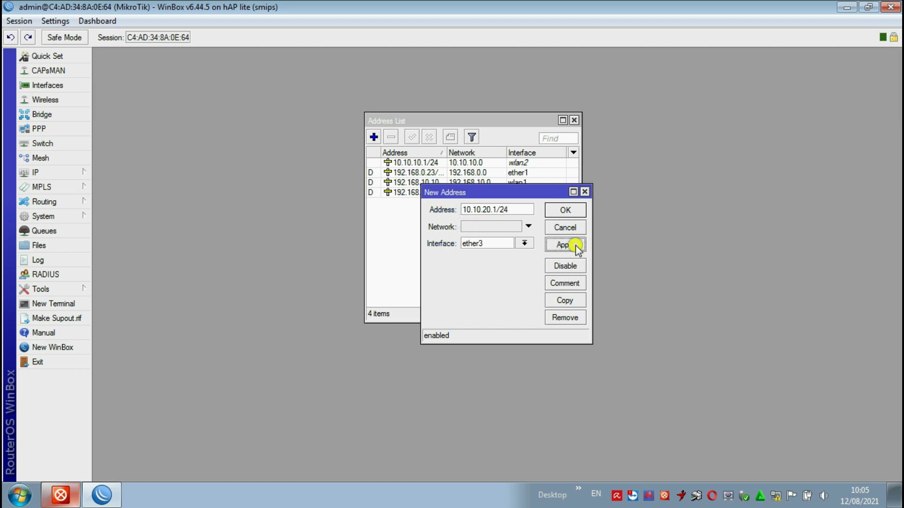
pyautogui.click(565, 210)
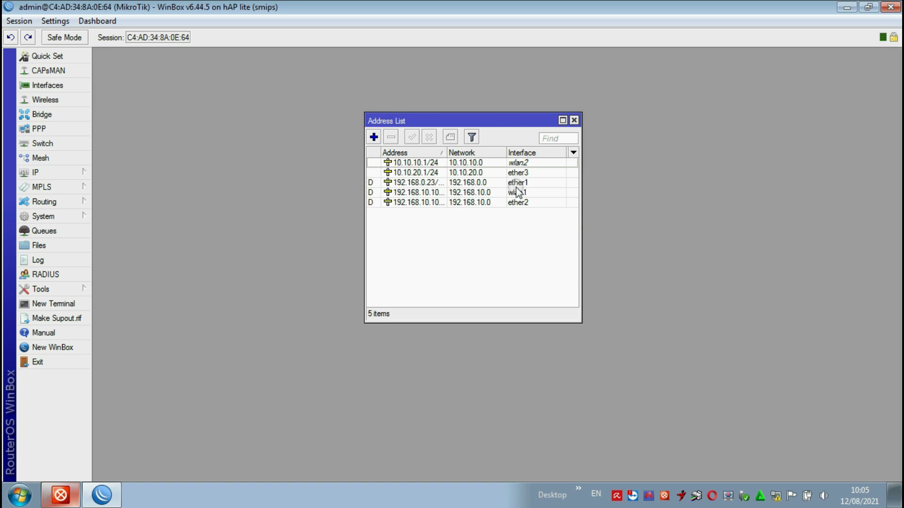
pyautogui.click(573, 121)
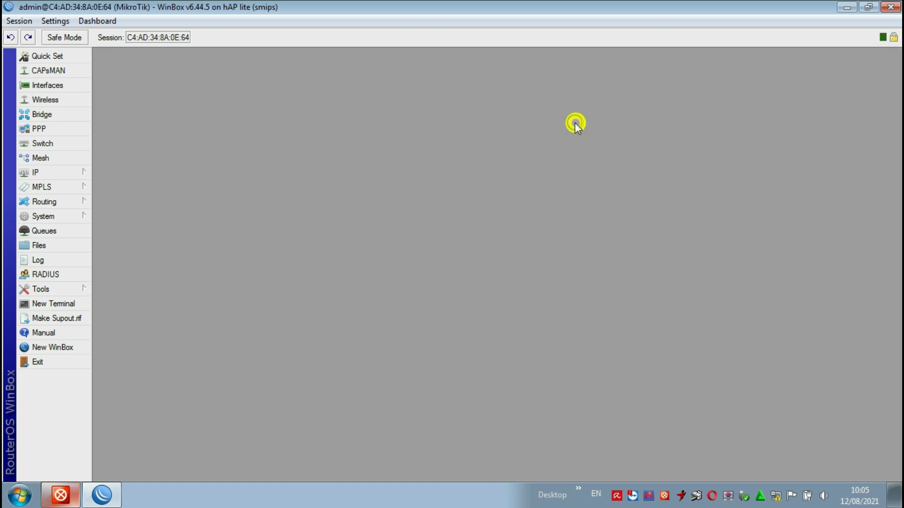
# - Enable Allow Remote Requests in the router's DNS settings, apply the change, and close the window
pyautogui.click(61, 173)
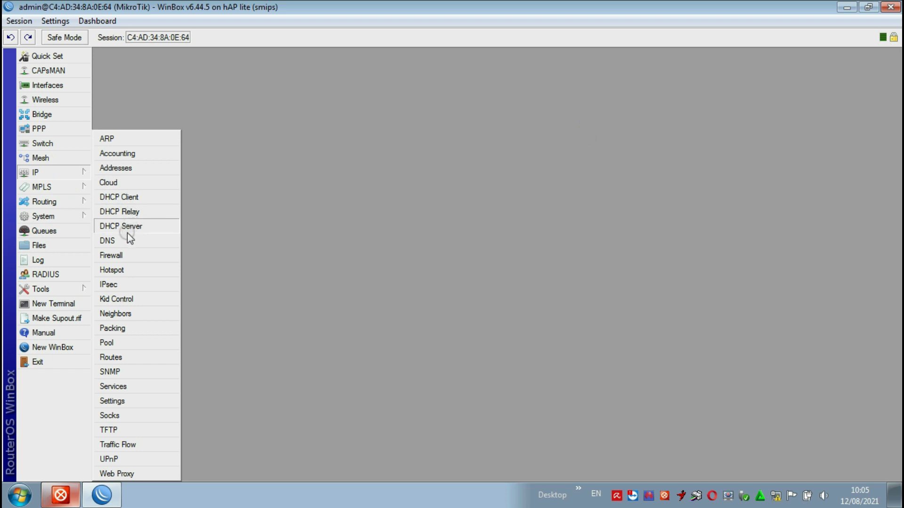
pyautogui.click(112, 240)
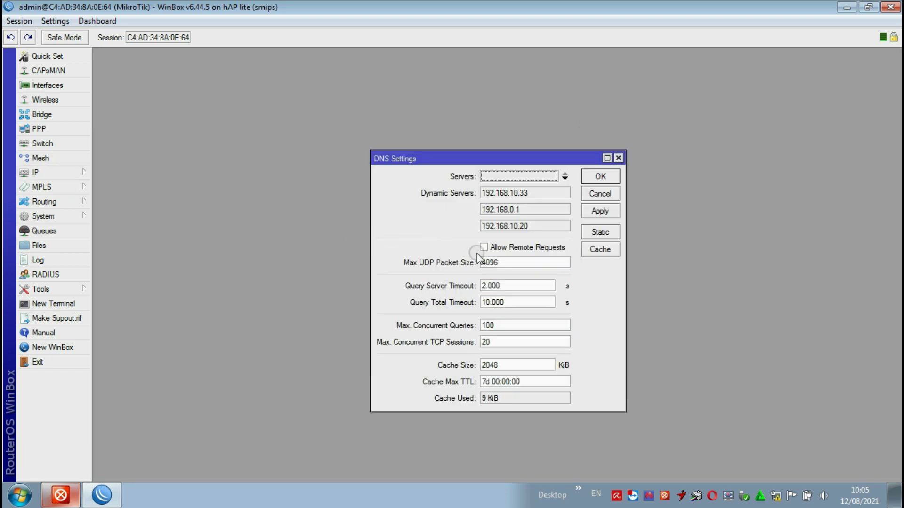
pyautogui.click(508, 260)
pyautogui.click(506, 256)
pyautogui.click(485, 251)
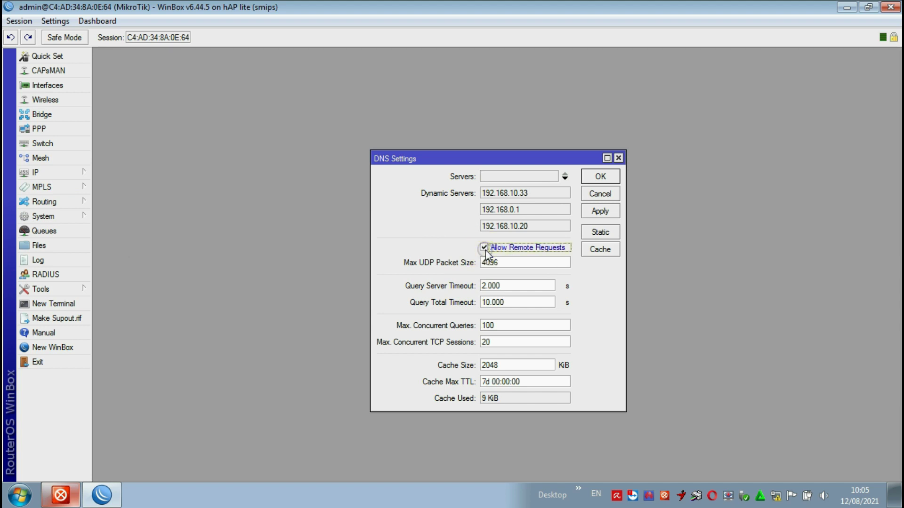
pyautogui.click(510, 200)
pyautogui.click(513, 226)
pyautogui.click(598, 211)
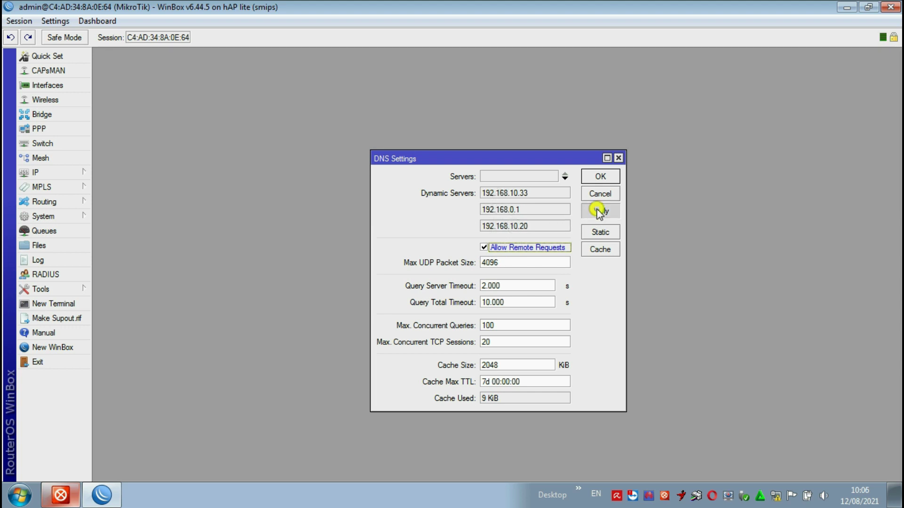
pyautogui.click(602, 176)
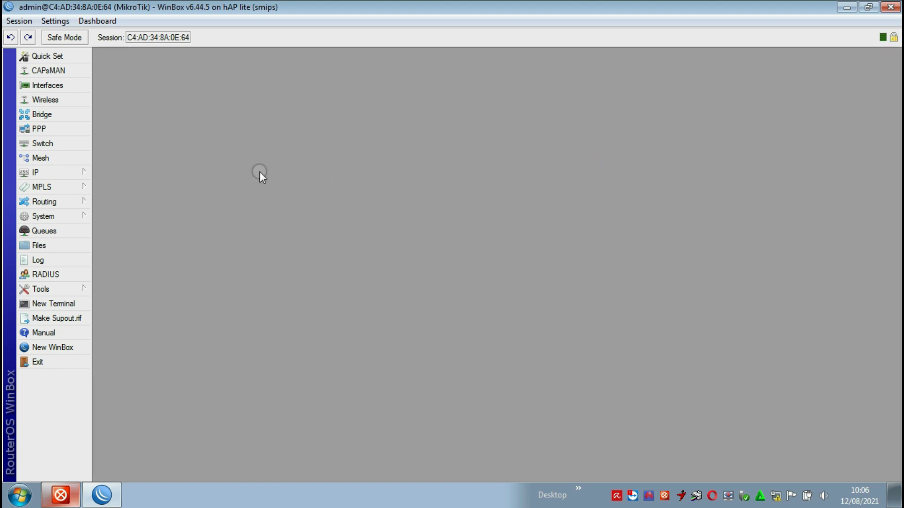
pyautogui.click(60, 173)
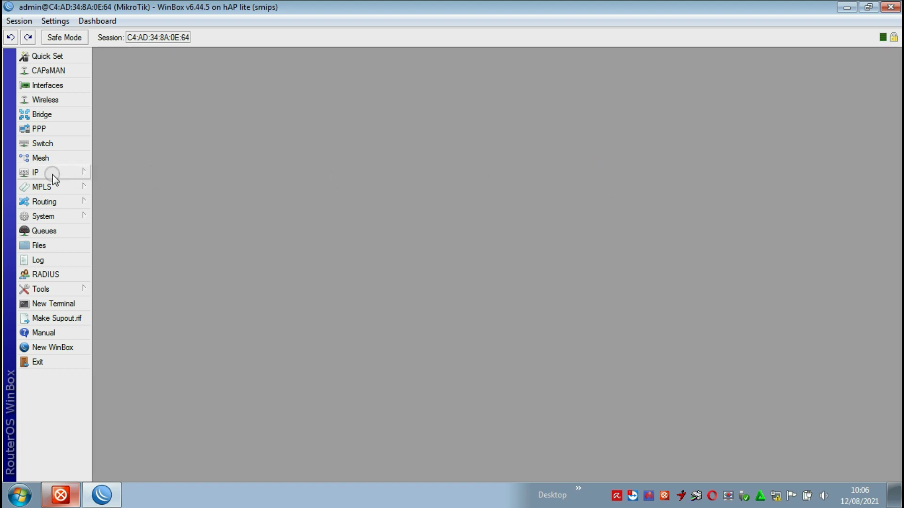
# - Open IP > Firewall and switch to the NAT rules list
pyautogui.click(158, 239)
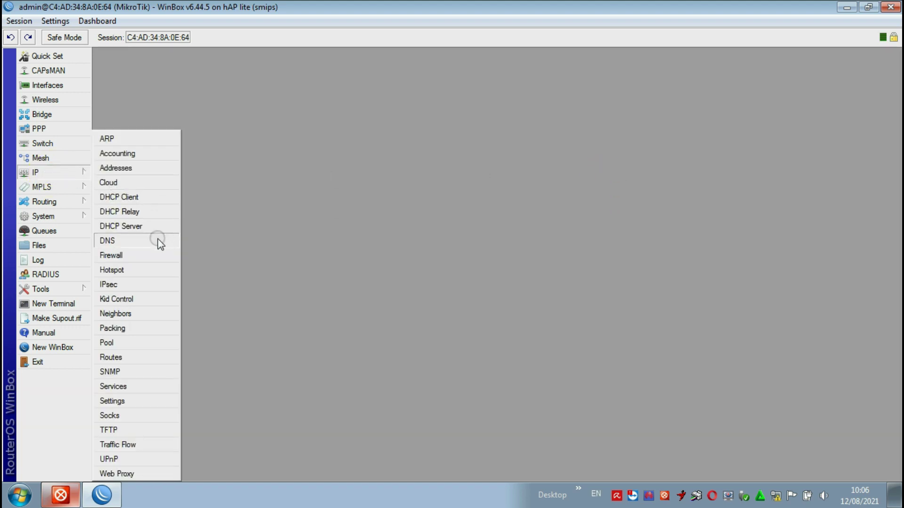
pyautogui.click(116, 257)
pyautogui.moveTo(392, 158); pyautogui.dragTo(390, 135)
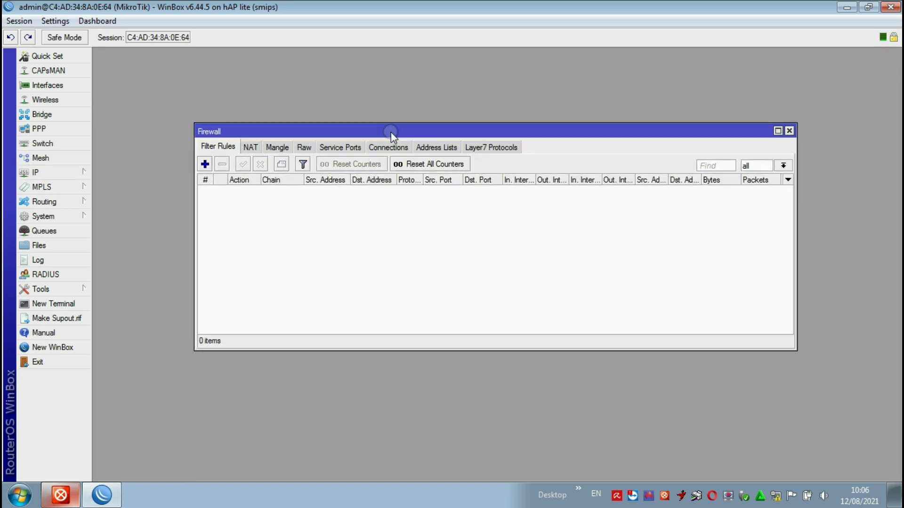
pyautogui.click(266, 150)
pyautogui.click(251, 151)
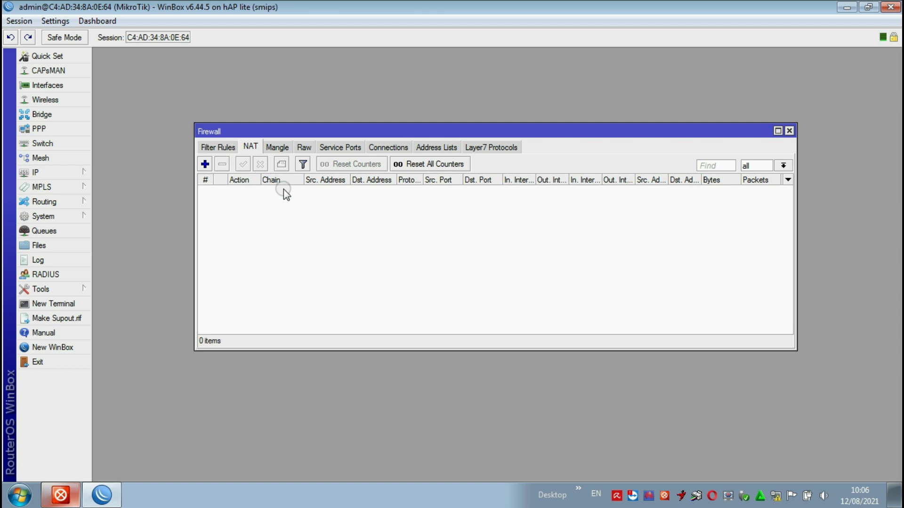
# - Add a srcnat NAT rule with Out. Interface wlan1 and action masquerade
pyautogui.click(205, 164)
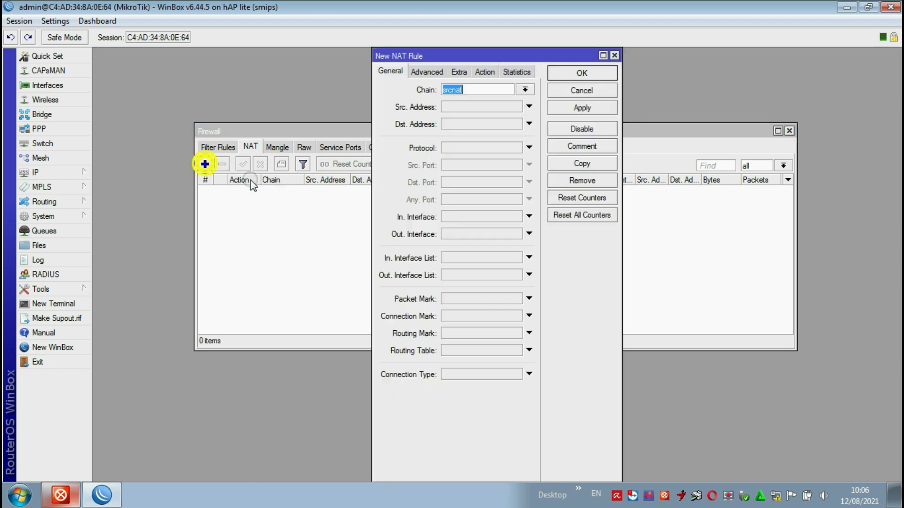
pyautogui.click(408, 216)
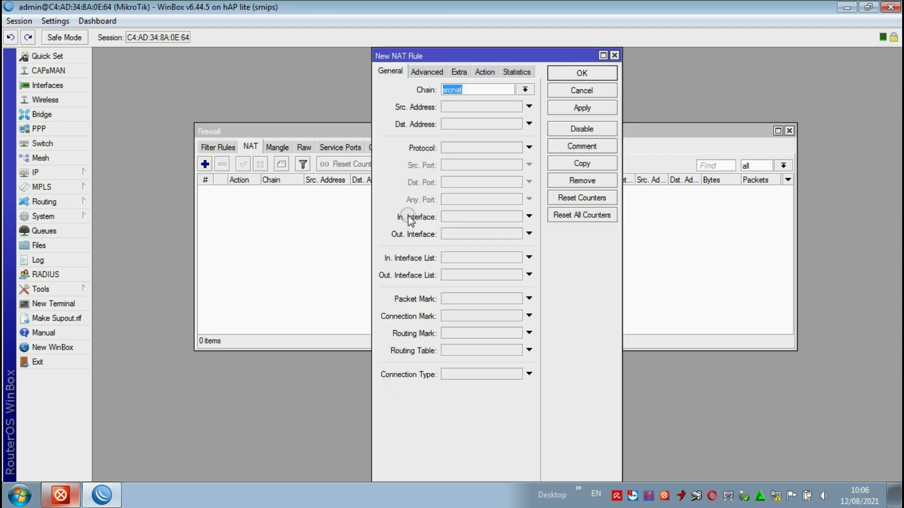
pyautogui.click(418, 98)
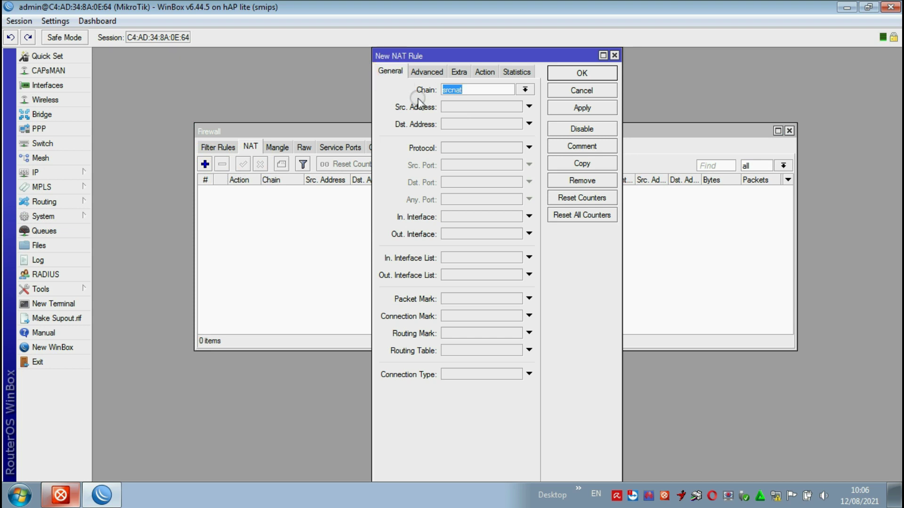
pyautogui.click(468, 235)
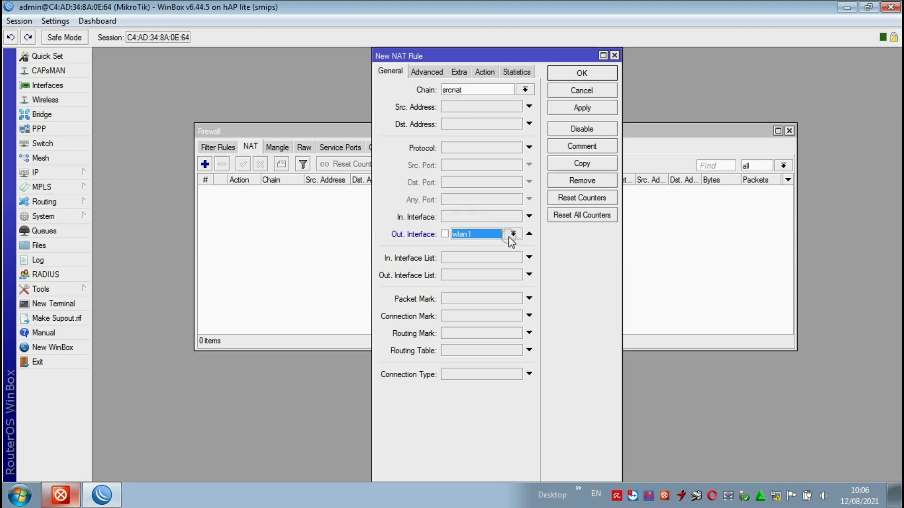
pyautogui.click(512, 236)
pyautogui.click(467, 236)
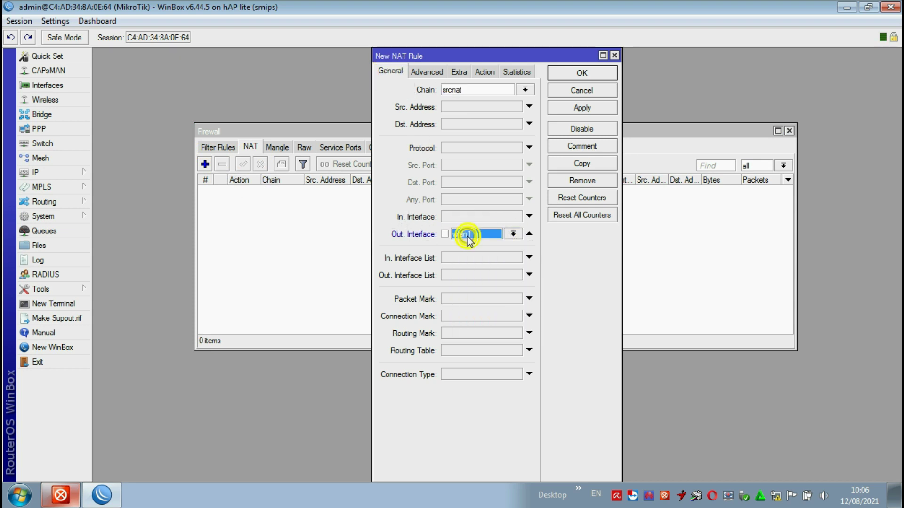
pyautogui.click(484, 72)
pyautogui.click(489, 91)
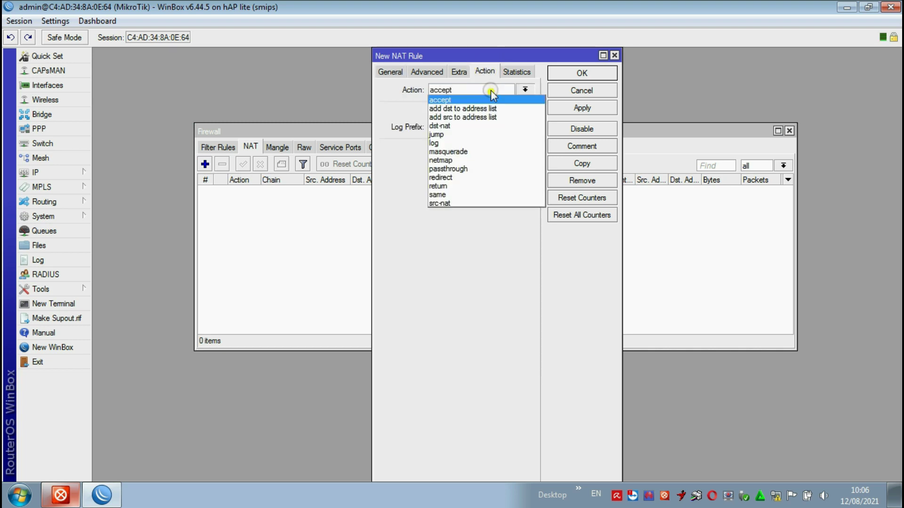
pyautogui.click(470, 151)
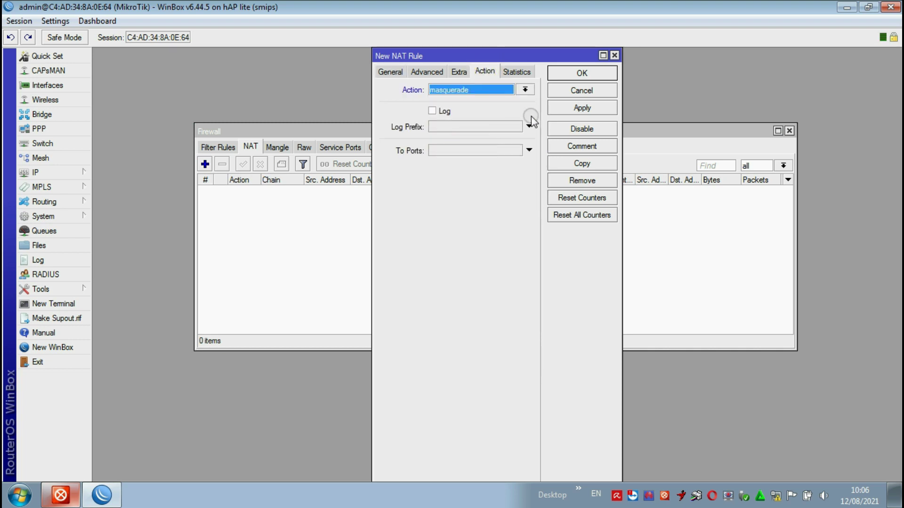
pyautogui.click(582, 108)
pyautogui.click(576, 74)
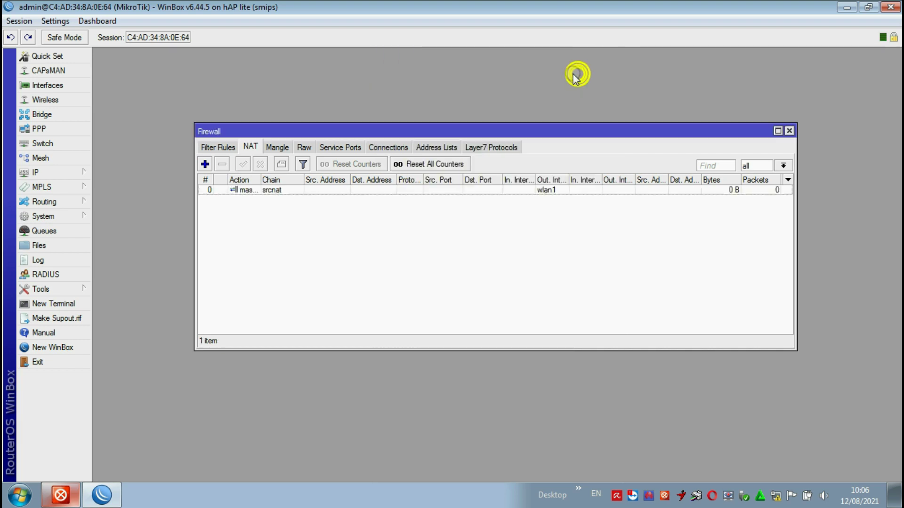
pyautogui.click(204, 164)
# - Save a NAT rule with Out. Interface ether1 and action masquerade
pyautogui.click(390, 72)
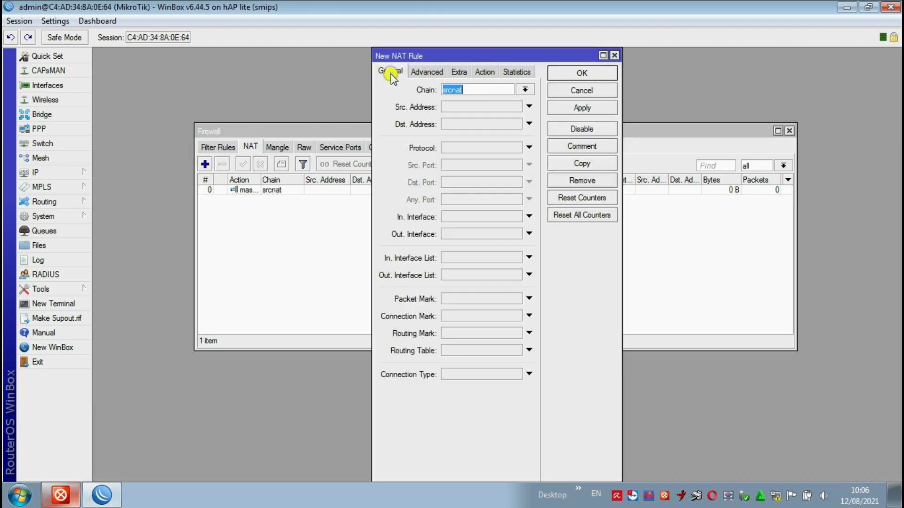
pyautogui.click(421, 234)
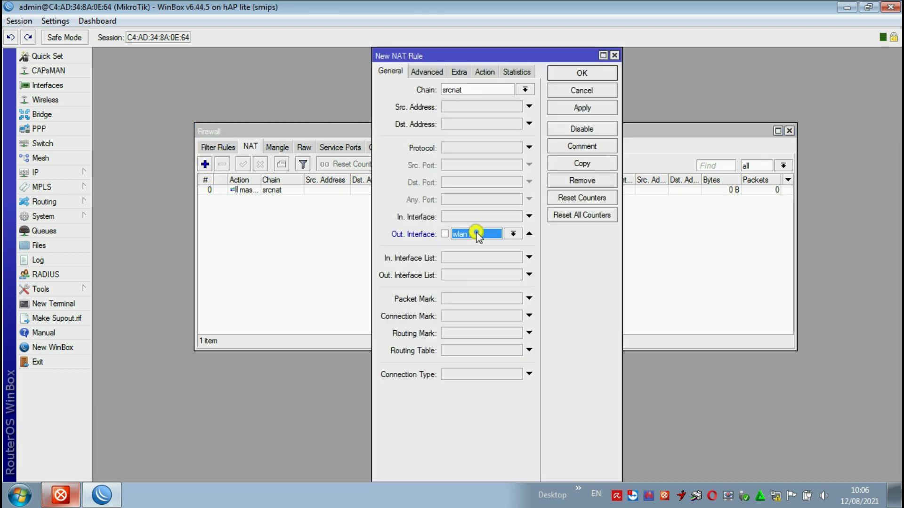
pyautogui.click(513, 234)
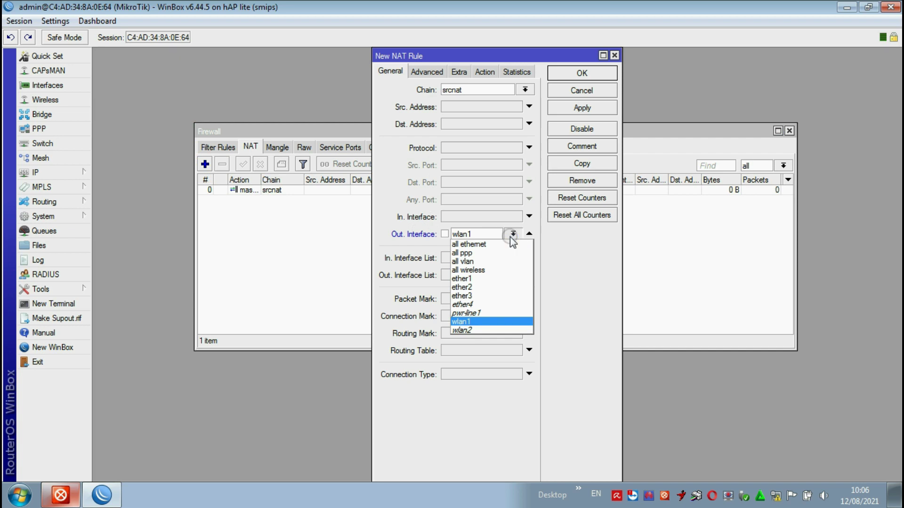
pyautogui.click(487, 278)
pyautogui.click(487, 72)
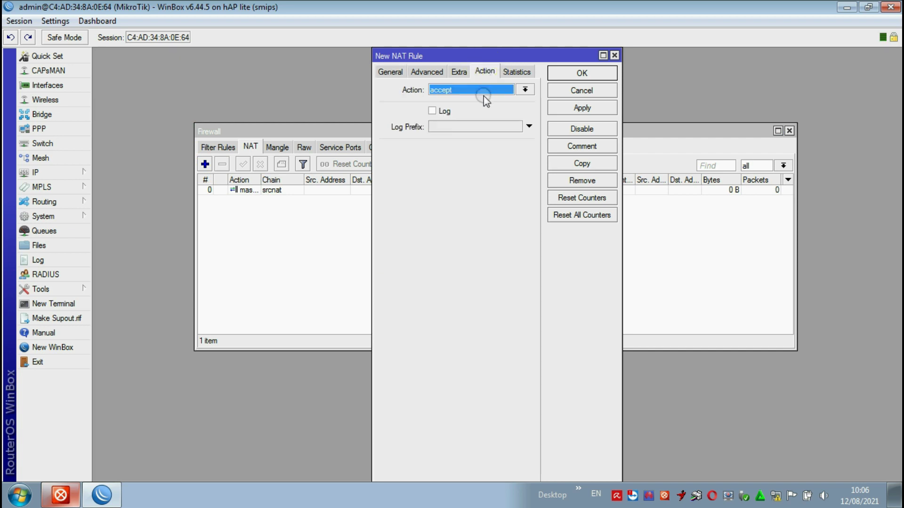
pyautogui.click(525, 90)
pyautogui.click(478, 146)
pyautogui.click(582, 107)
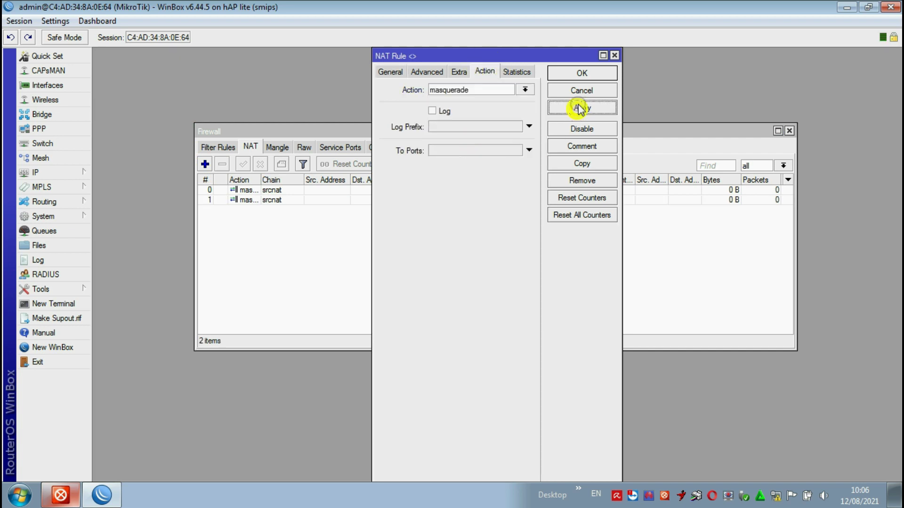
pyautogui.click(579, 73)
# - Add a third NAT rule with Out. Interface ether2 and action passthrough
pyautogui.click(210, 164)
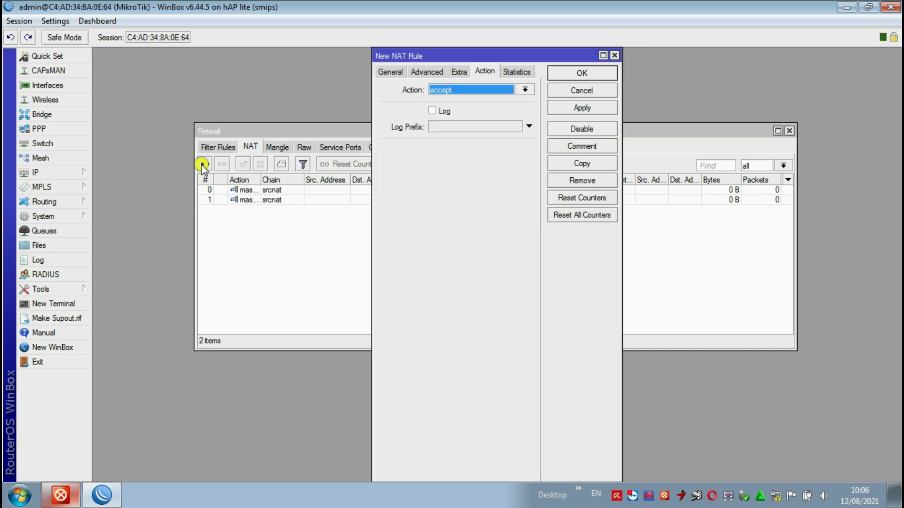
pyautogui.click(390, 71)
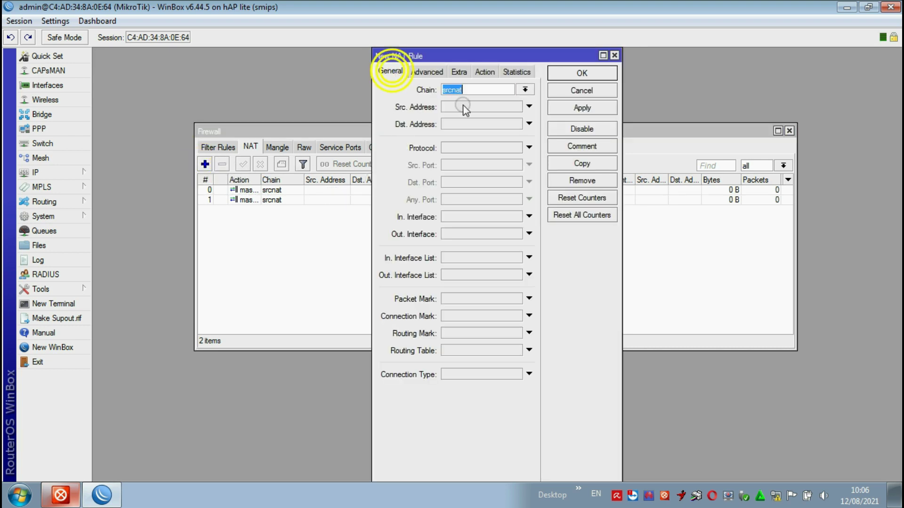
pyautogui.click(490, 234)
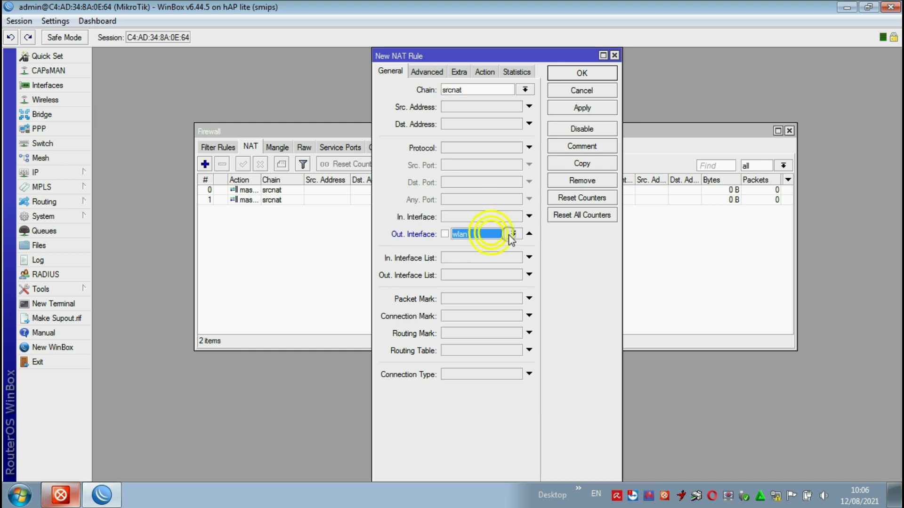
pyautogui.click(513, 233)
pyautogui.click(477, 287)
pyautogui.click(486, 72)
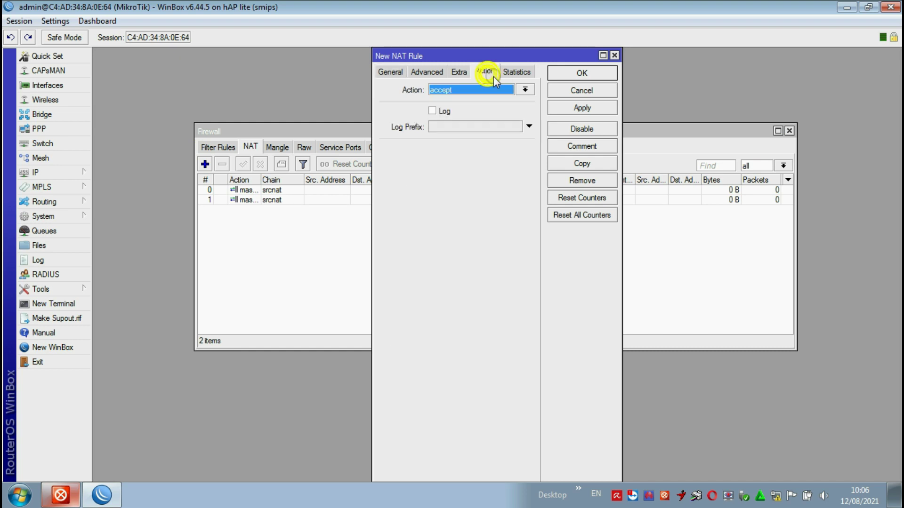
pyautogui.click(498, 97)
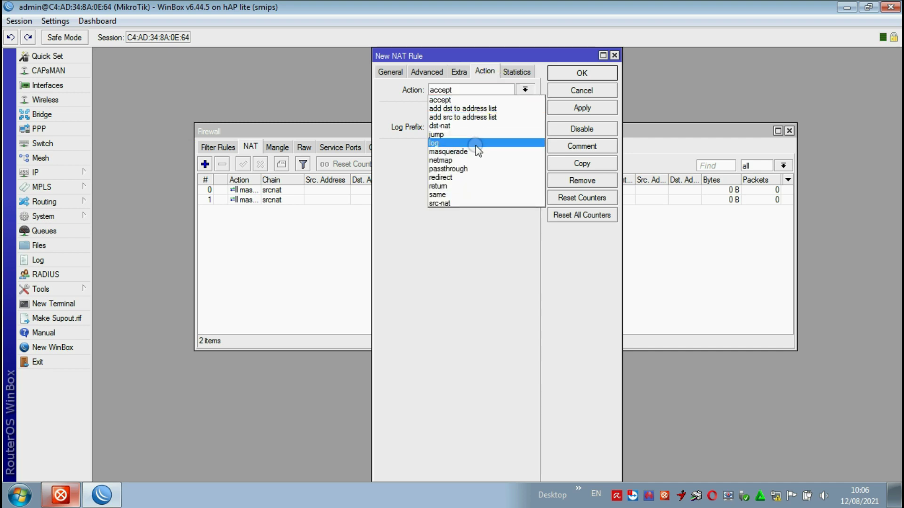
pyautogui.click(467, 167)
pyautogui.click(569, 108)
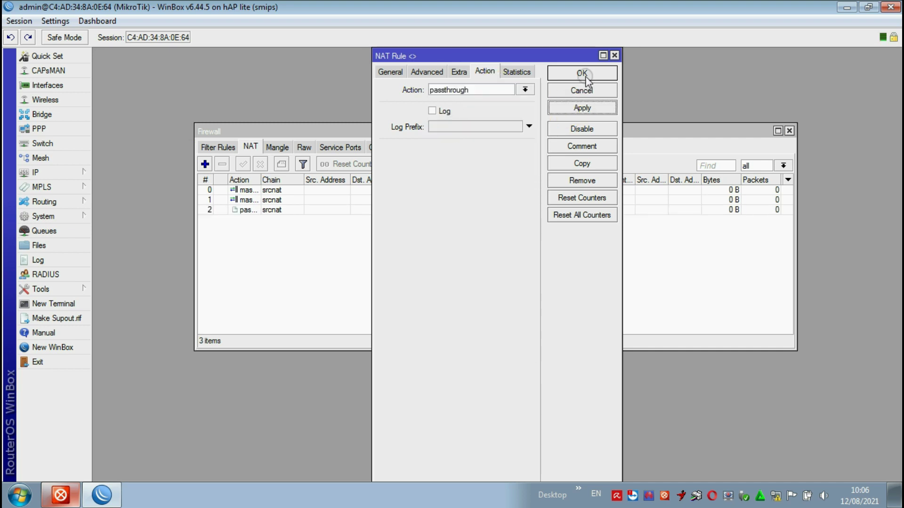
pyautogui.click(577, 73)
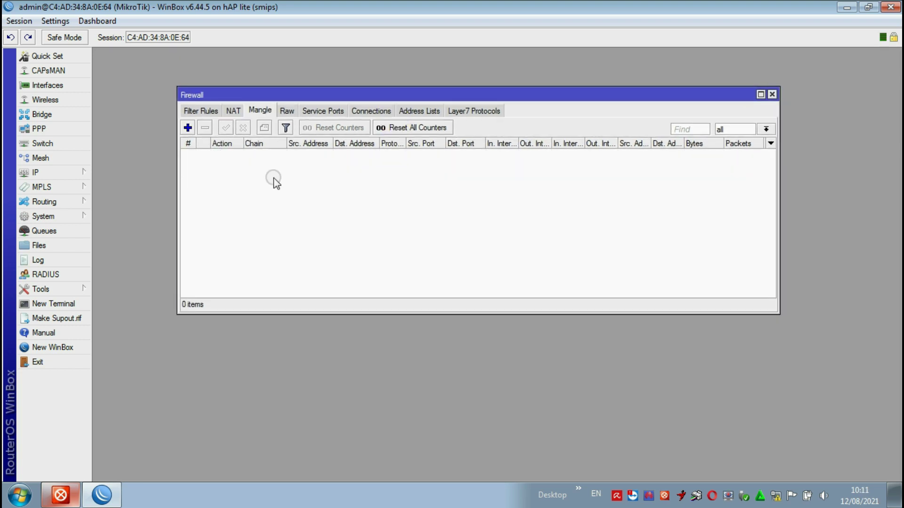
# - Create a new prerouting mangle rule matching In. Interface ether3
pyautogui.click(233, 111)
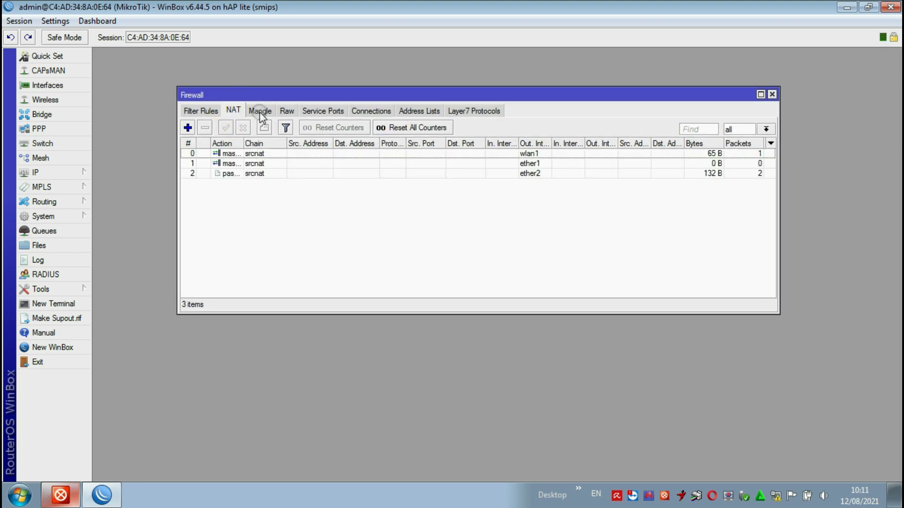
pyautogui.click(261, 112)
pyautogui.click(187, 129)
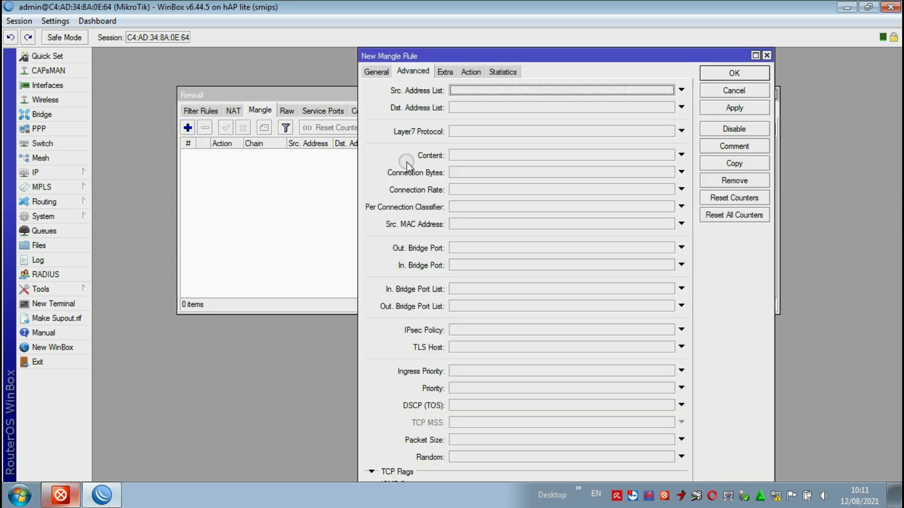
pyautogui.click(376, 72)
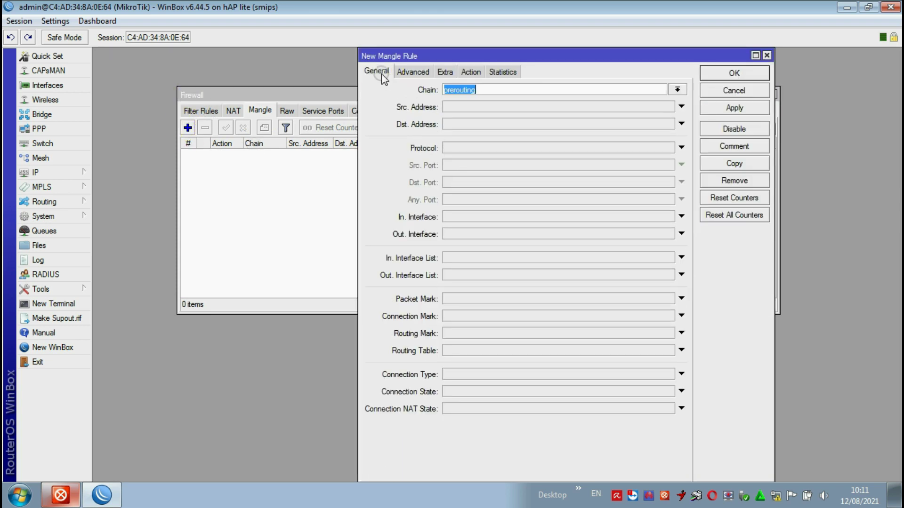
pyautogui.click(473, 217)
pyautogui.click(665, 217)
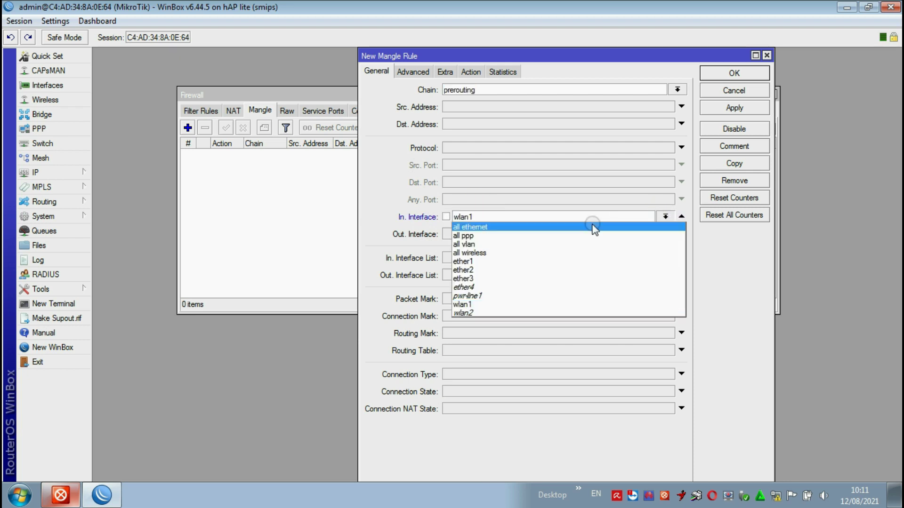
pyautogui.click(485, 278)
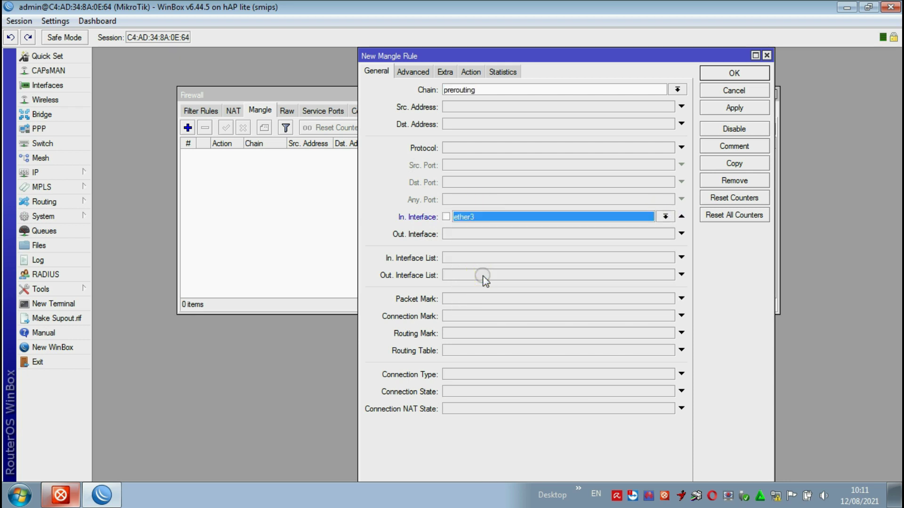
# - Set the rule's Per Connection Classifier to src address and port 3/0
pyautogui.hotkey('ctrl', 'Tab')
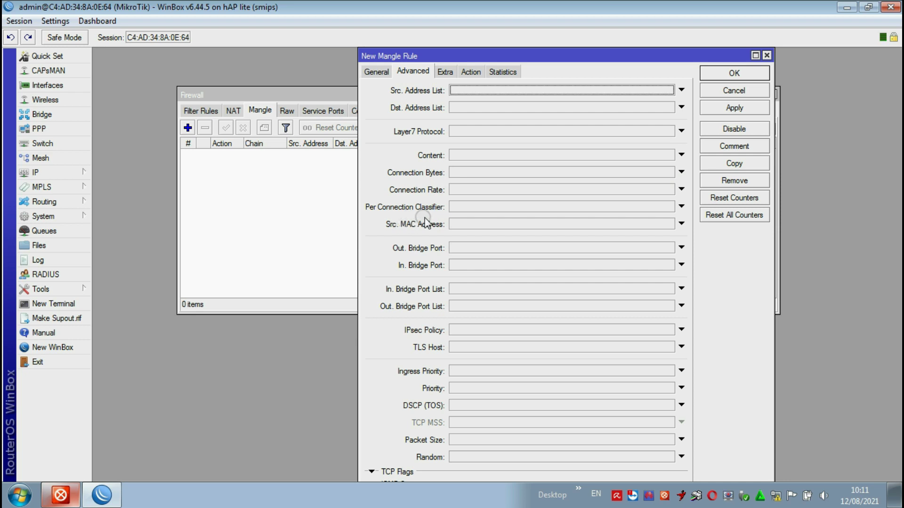
pyautogui.click(466, 207)
pyautogui.click(552, 207)
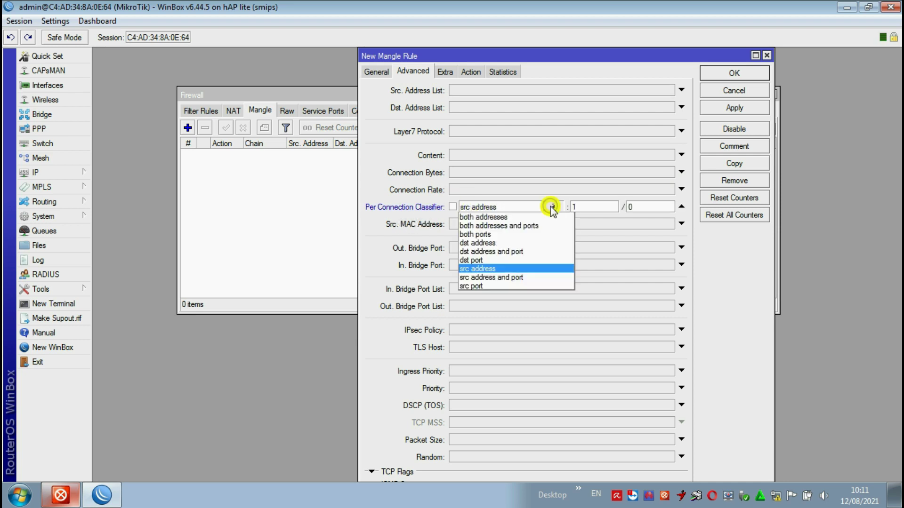
pyautogui.click(513, 277)
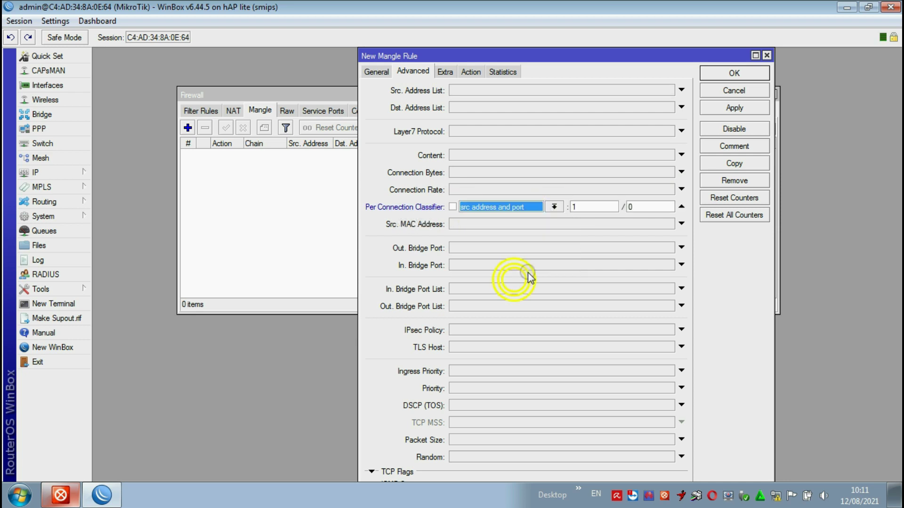
pyautogui.click(586, 206)
pyautogui.write('3')
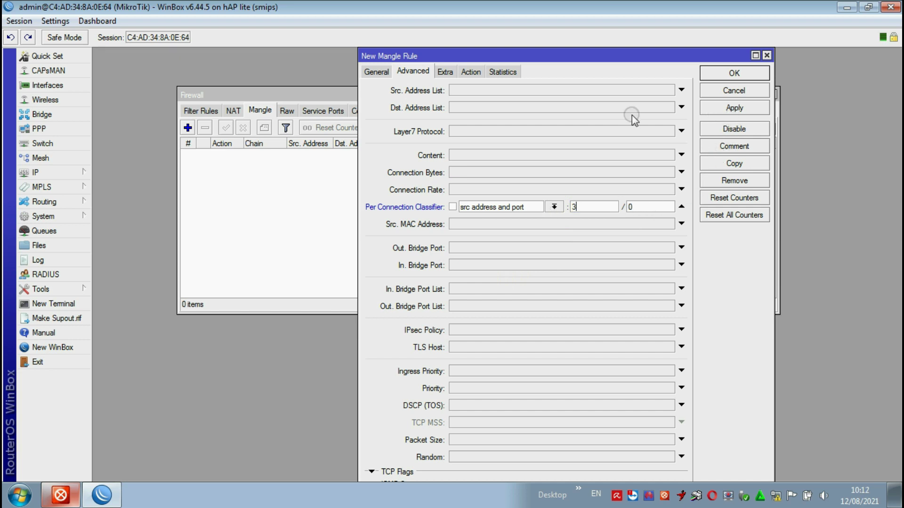
# - Make the rule mark routing with routing mark isp0 and save it
pyautogui.click(470, 72)
pyautogui.click(478, 92)
pyautogui.click(466, 199)
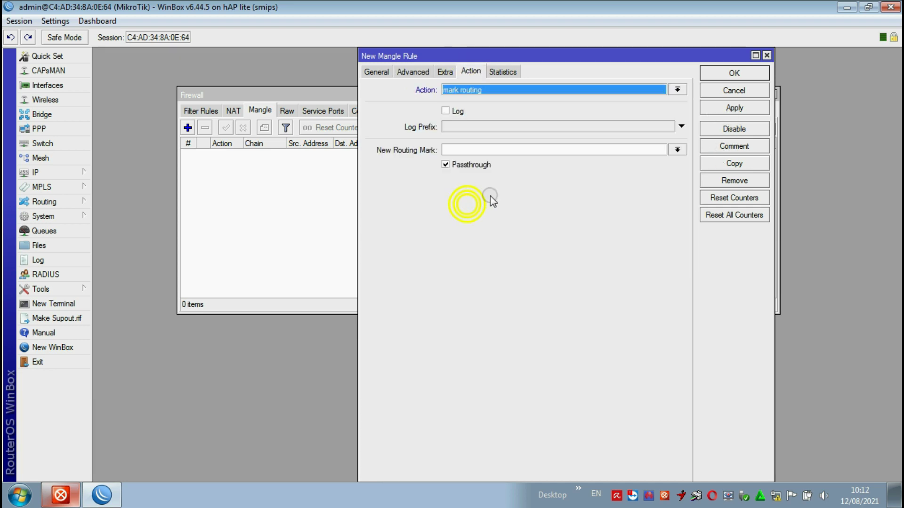
pyautogui.click(483, 151)
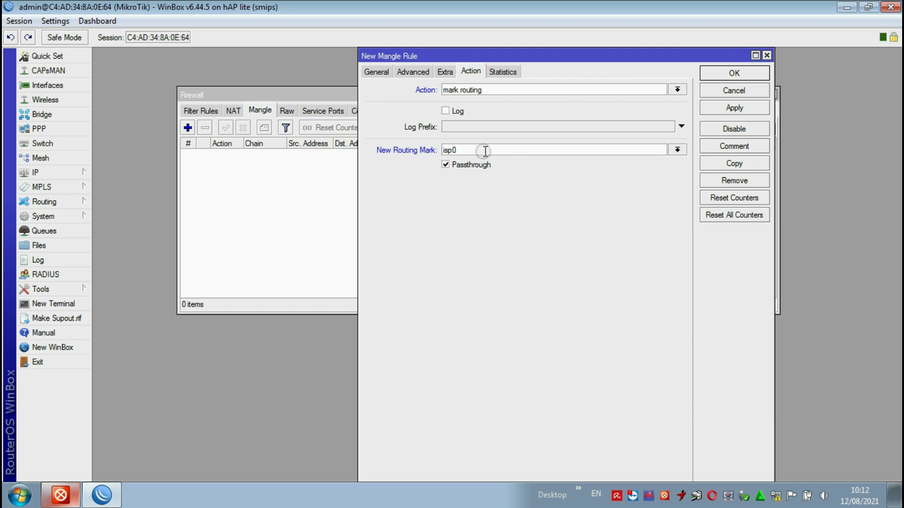
pyautogui.click(719, 109)
pyautogui.click(733, 75)
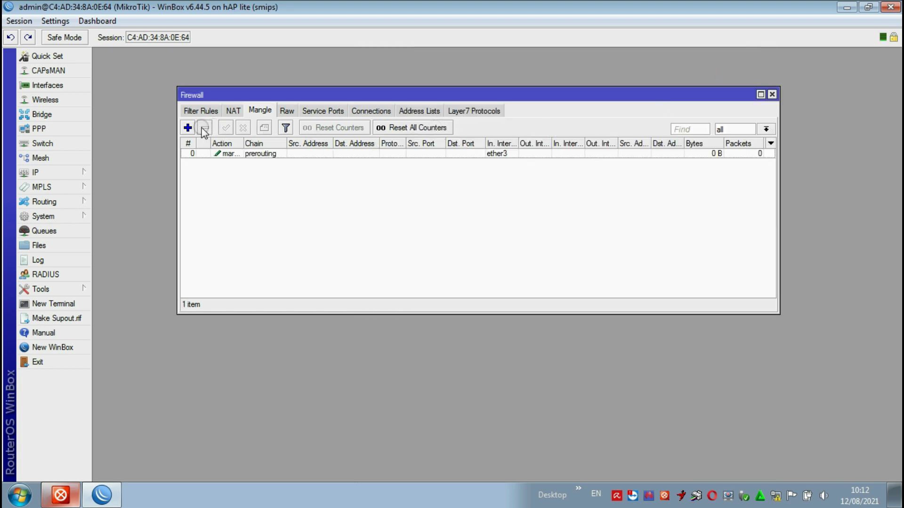
pyautogui.click(187, 128)
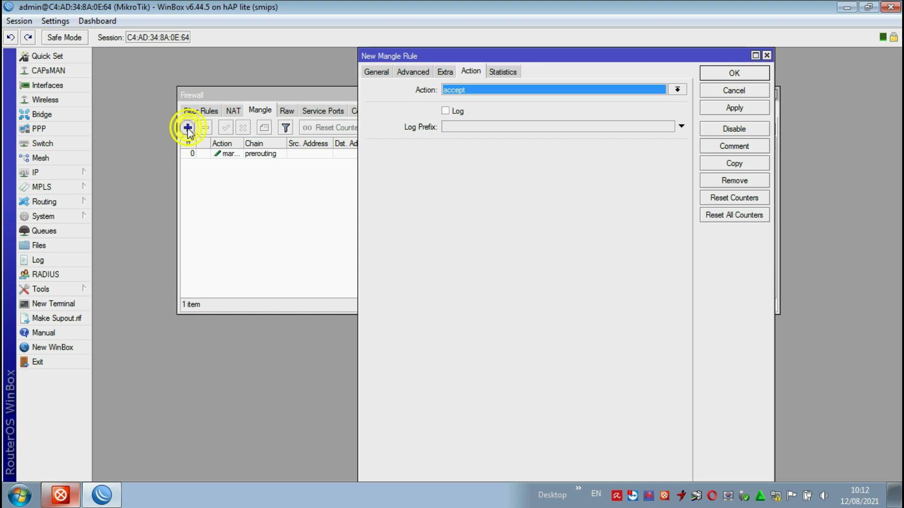
# - Set the new mangle rule's In. Interface to ether3
pyautogui.click(376, 71)
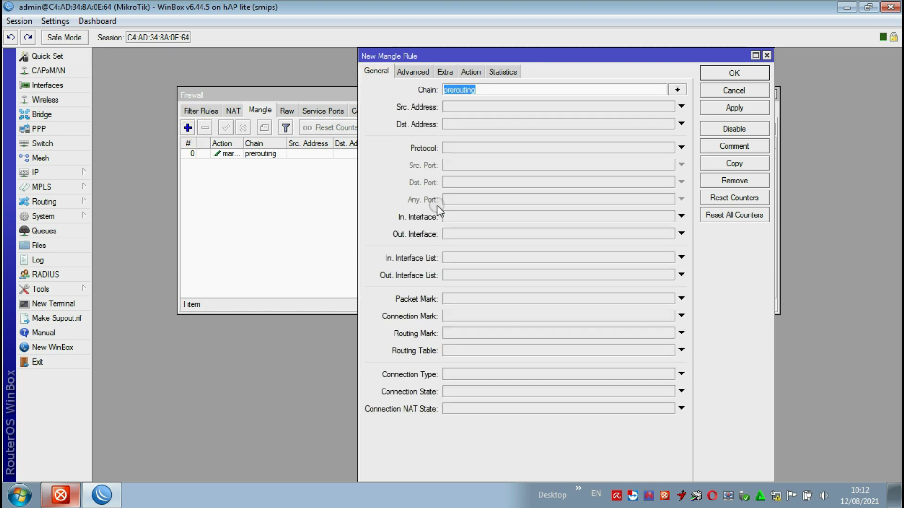
pyautogui.click(464, 215)
pyautogui.click(665, 216)
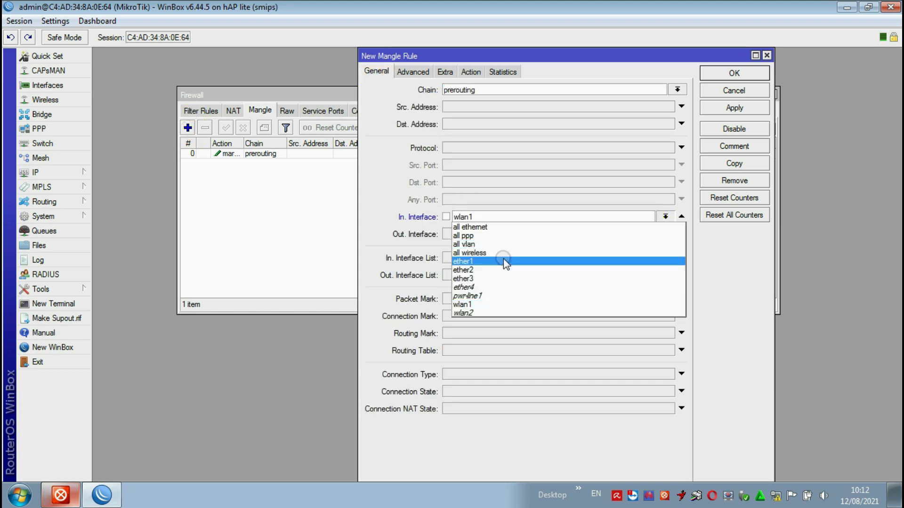
pyautogui.click(480, 278)
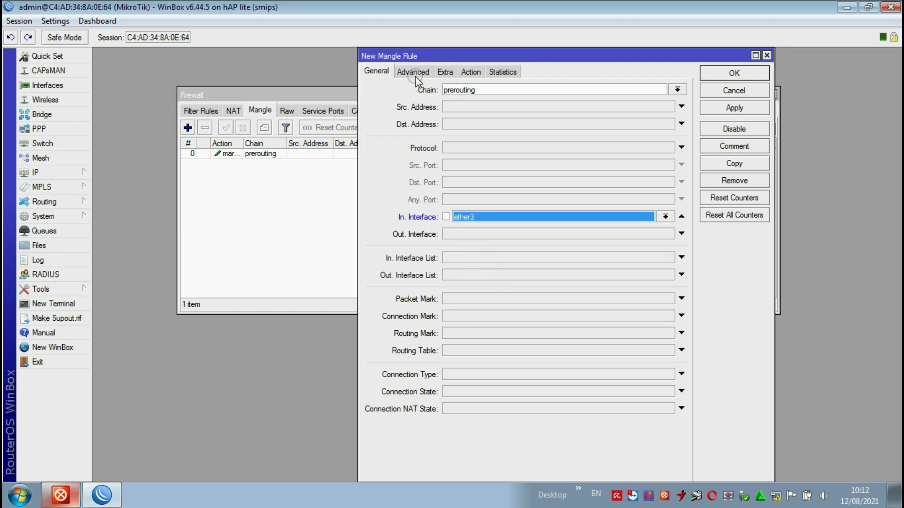
# - Set the Per Connection Classifier to src address and port 3/1
pyautogui.click(412, 71)
pyautogui.click(472, 207)
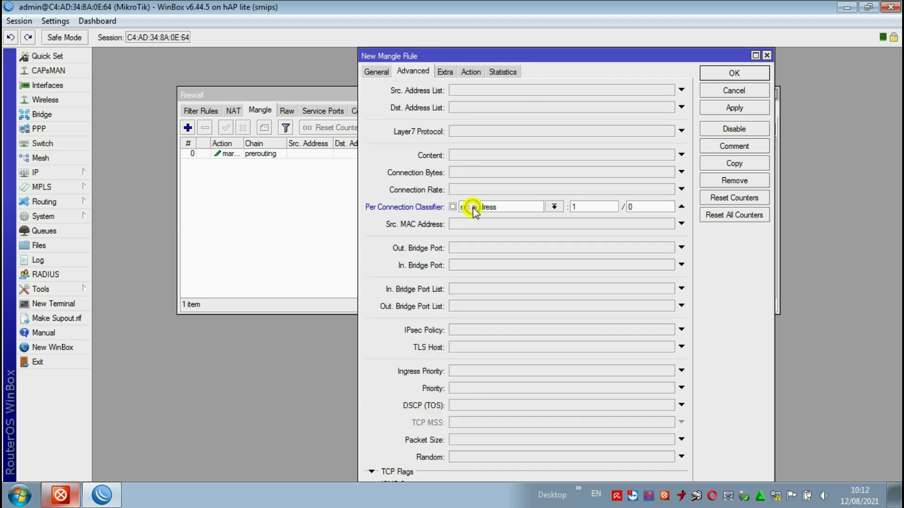
pyautogui.click(554, 207)
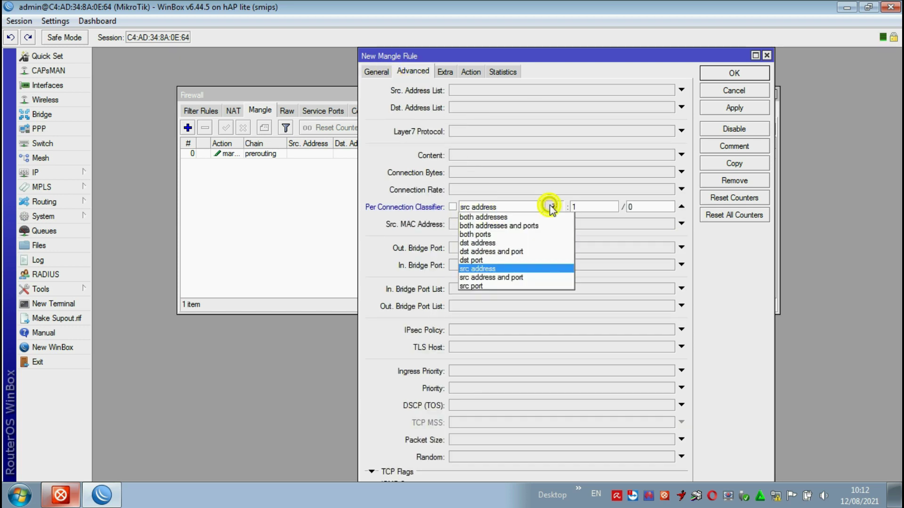
pyautogui.click(515, 278)
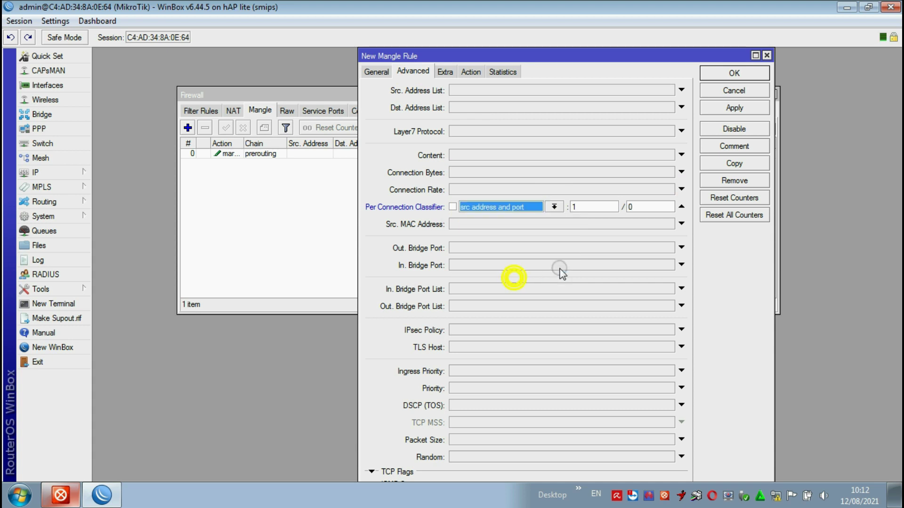
pyautogui.doubleClick(574, 207)
pyautogui.write('3')
pyautogui.press('Tab')
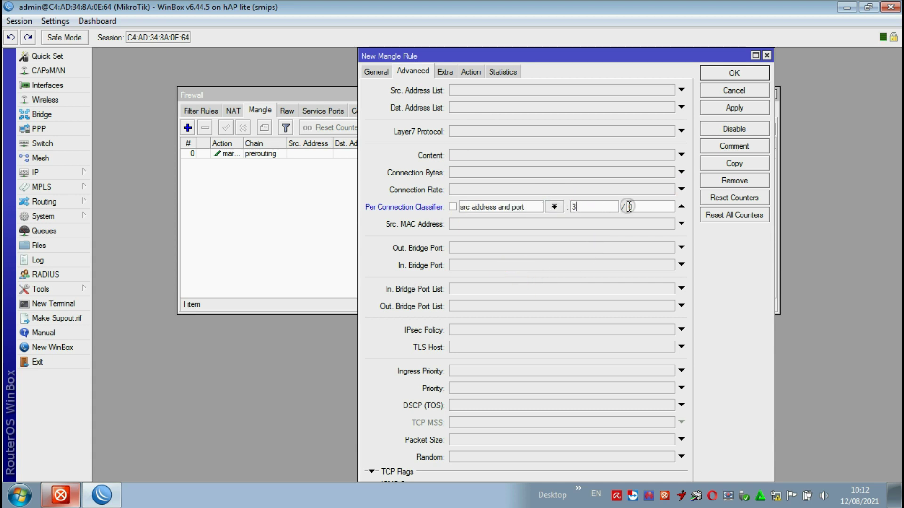
pyautogui.write('1')
# - Make the rule mark routing with routing mark isp1 and save it
pyautogui.click(472, 72)
pyautogui.click(481, 90)
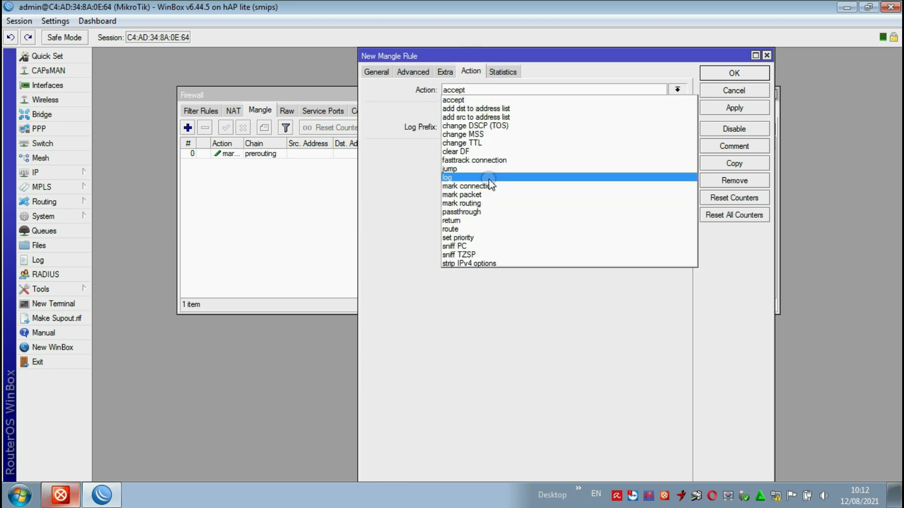
pyautogui.click(480, 202)
pyautogui.click(500, 150)
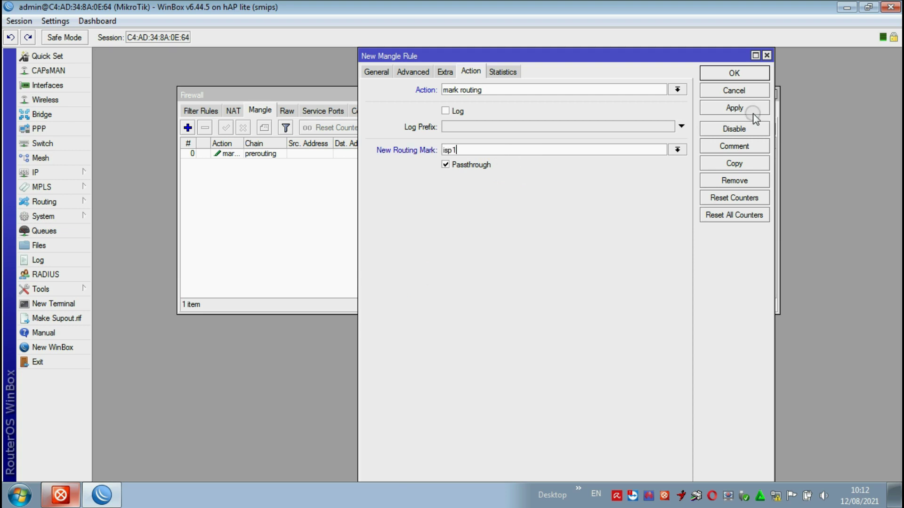
pyautogui.click(734, 108)
pyautogui.click(735, 75)
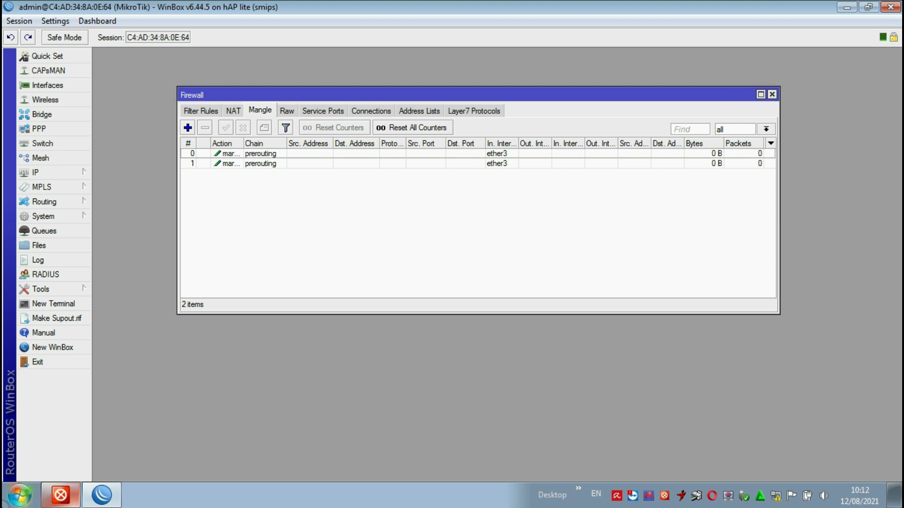
# - Add a third mangle rule matching In. Interface ether3
pyautogui.click(187, 128)
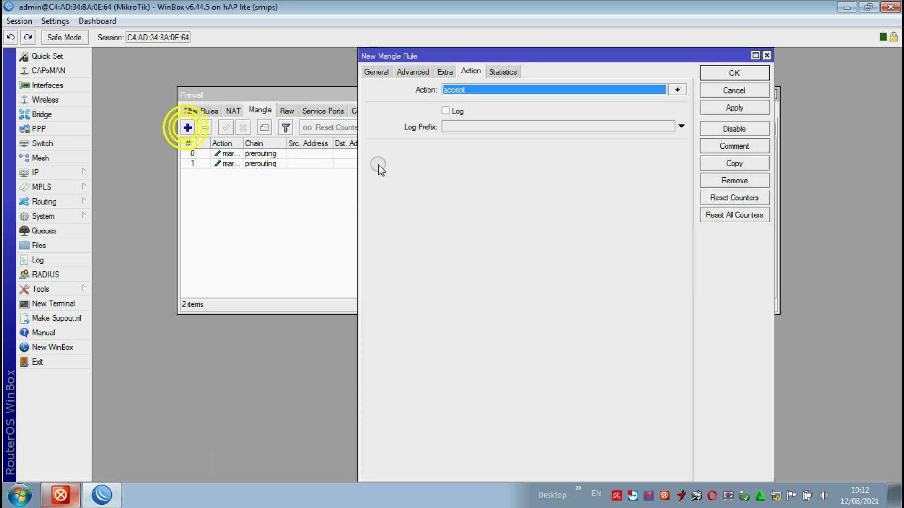
pyautogui.click(380, 72)
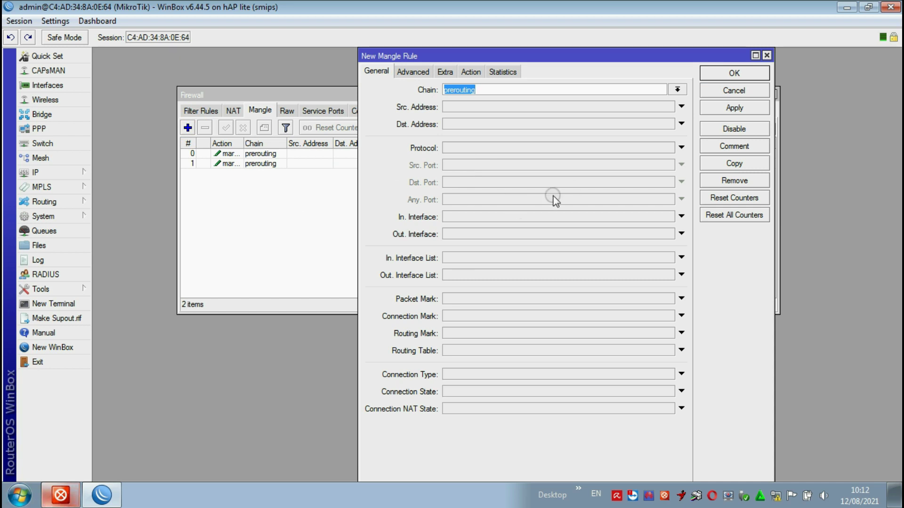
pyautogui.click(616, 219)
pyautogui.click(664, 217)
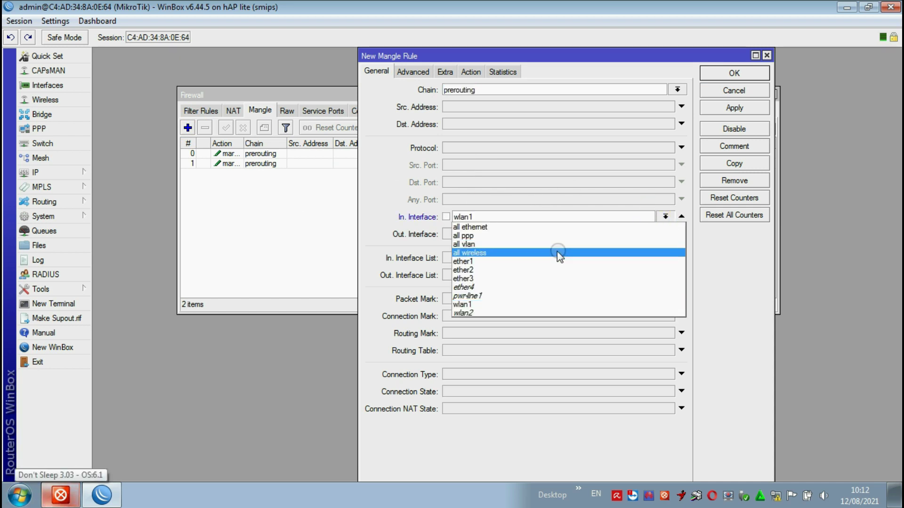
pyautogui.click(498, 275)
# - Set the Per Connection Classifier to src address and port 3/2
pyautogui.click(413, 72)
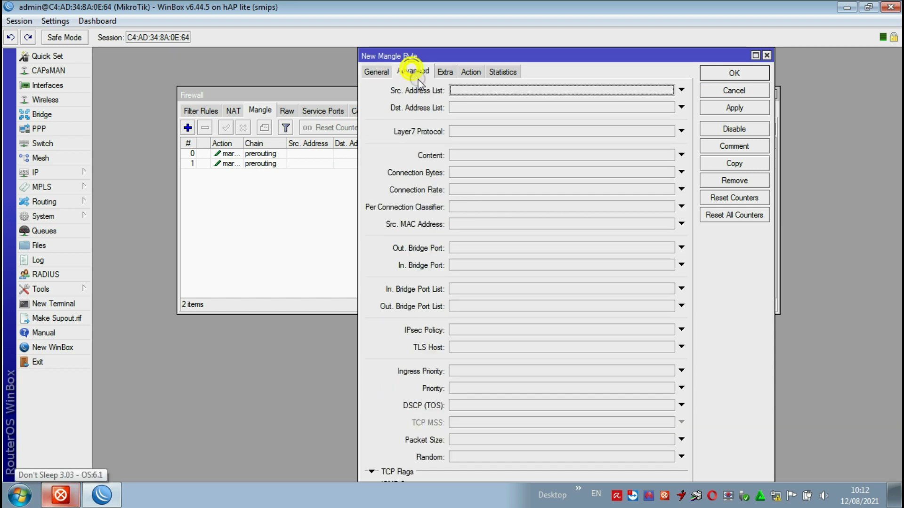
pyautogui.click(453, 207)
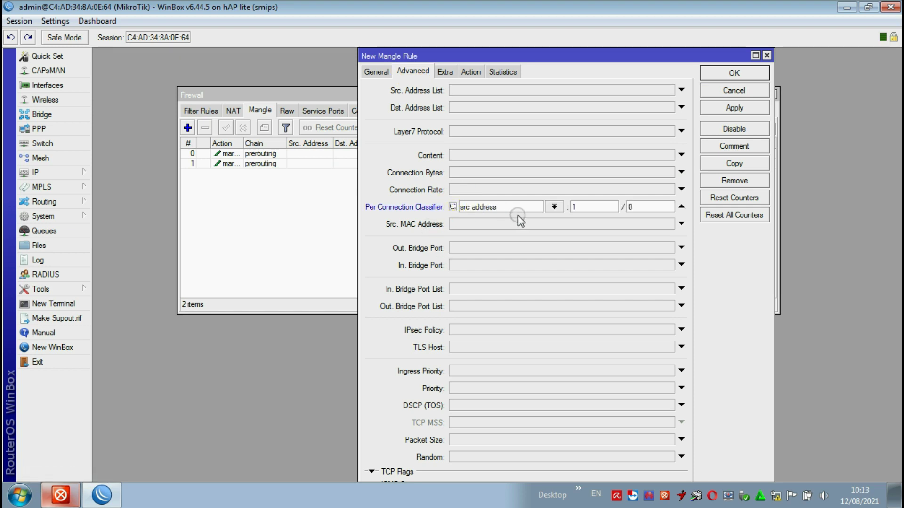
pyautogui.click(553, 207)
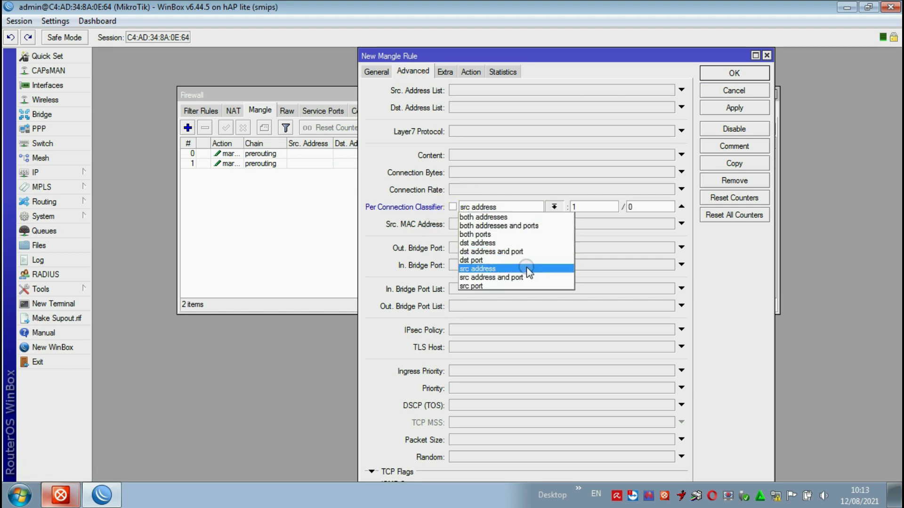
pyautogui.click(518, 279)
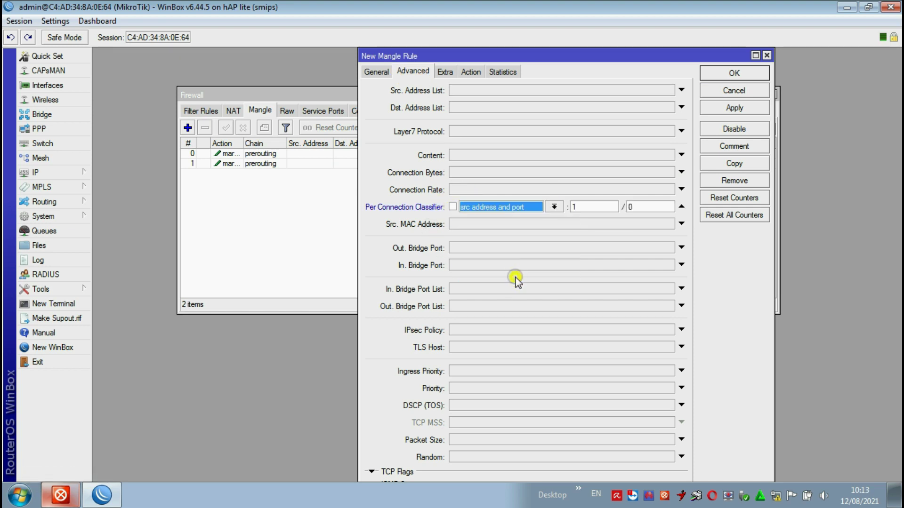
pyautogui.click(585, 207)
pyautogui.write('3')
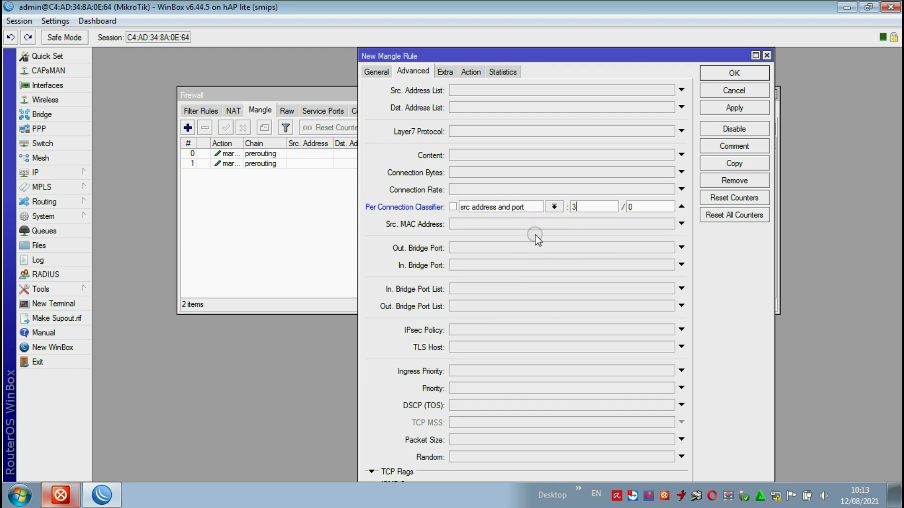
pyautogui.press('Tab')
pyautogui.write('2')
# - Make the rule mark routing with new routing mark isp2 and save it
pyautogui.click(470, 71)
pyautogui.click(474, 89)
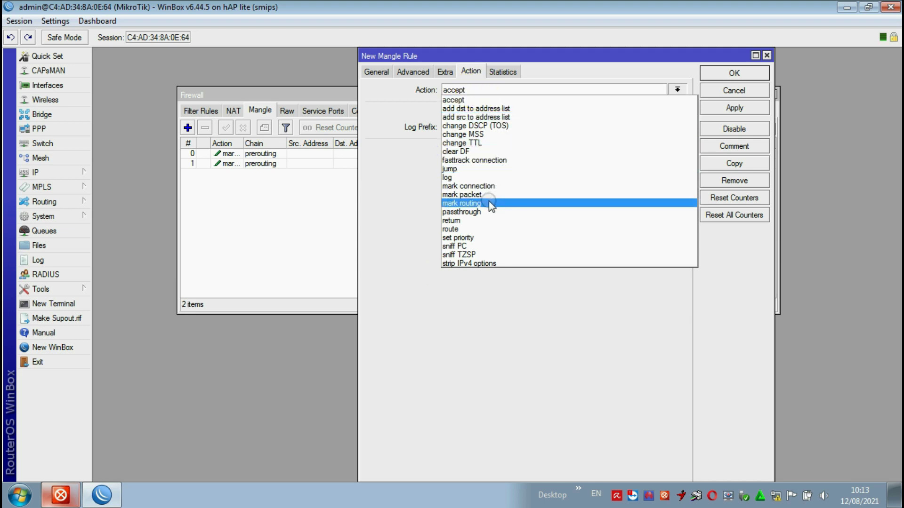
pyautogui.click(490, 204)
pyautogui.click(498, 151)
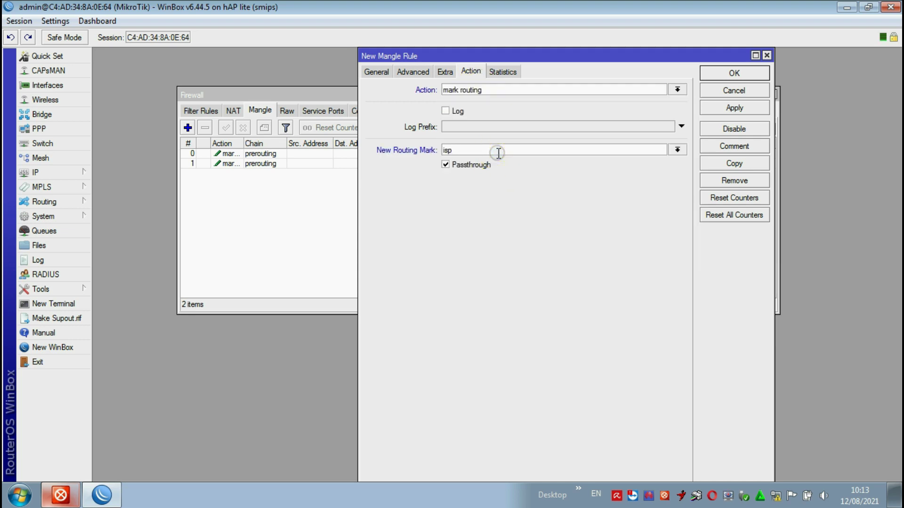
pyautogui.write('isp2')
pyautogui.click(718, 107)
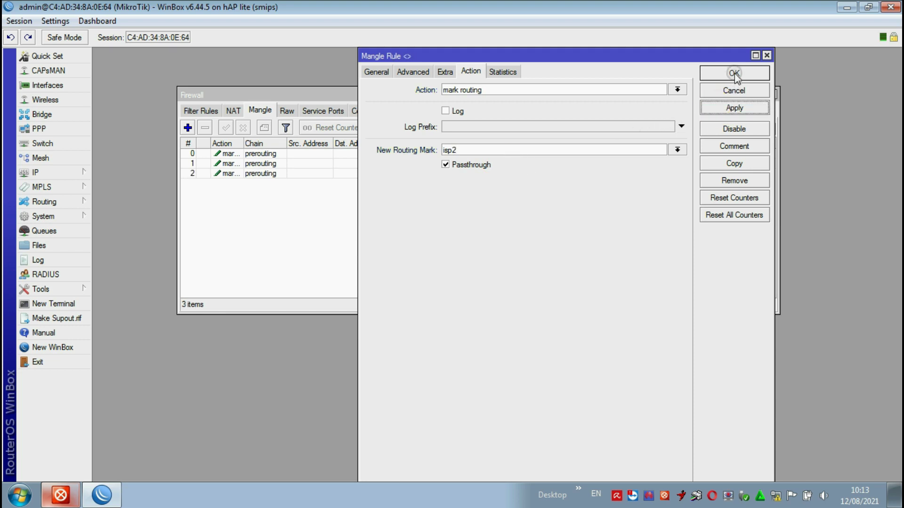
pyautogui.click(734, 73)
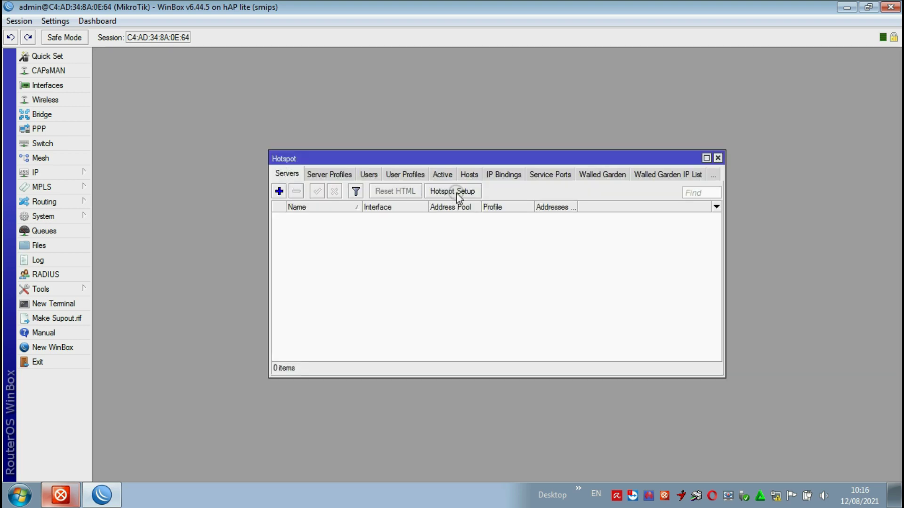
# - Run Hotspot Setup on ether3 with network 10.10.20.1/24, masquerade, and default pool, certificate and DNS
pyautogui.click(456, 193)
pyautogui.click(489, 252)
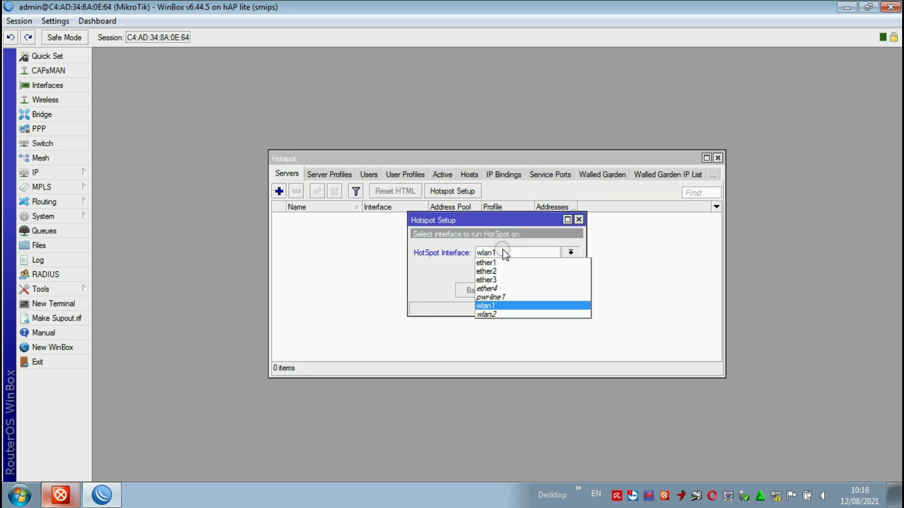
pyautogui.click(505, 280)
pyautogui.click(515, 291)
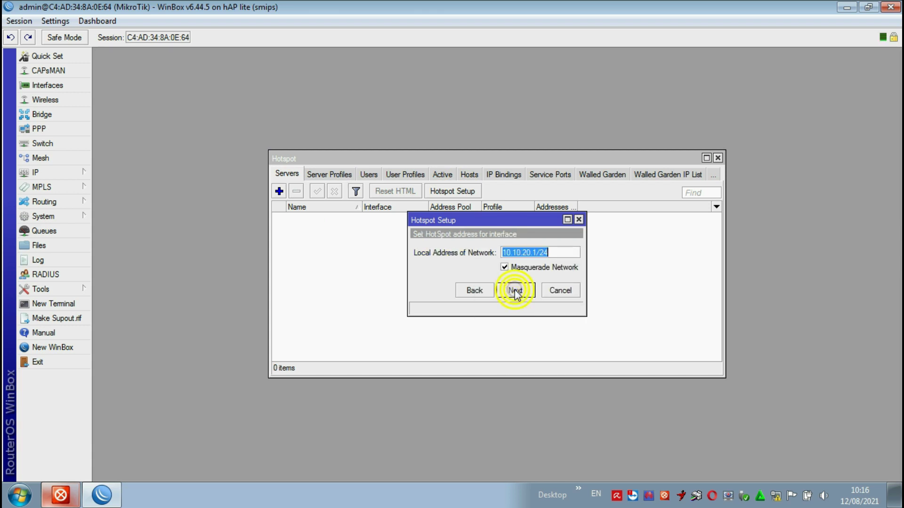
pyautogui.click(515, 291)
pyautogui.click(515, 290)
pyautogui.click(516, 290)
pyautogui.click(516, 289)
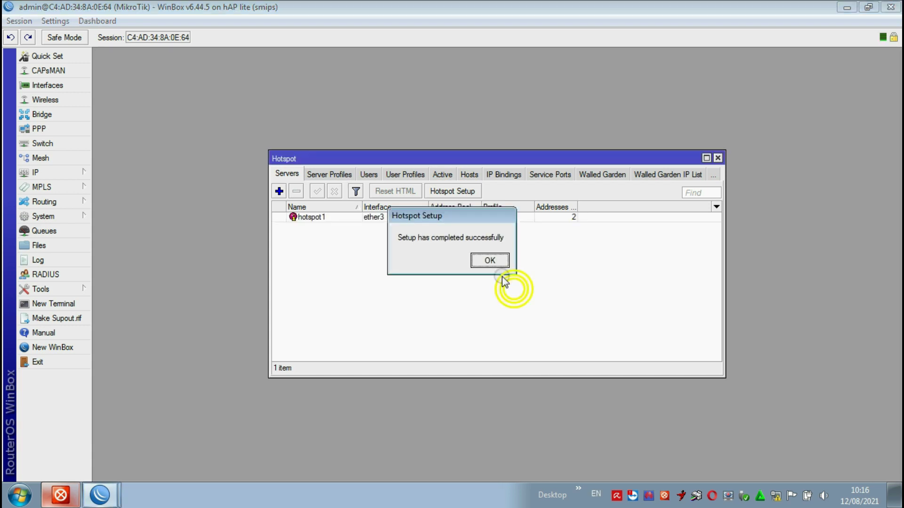
pyautogui.click(492, 261)
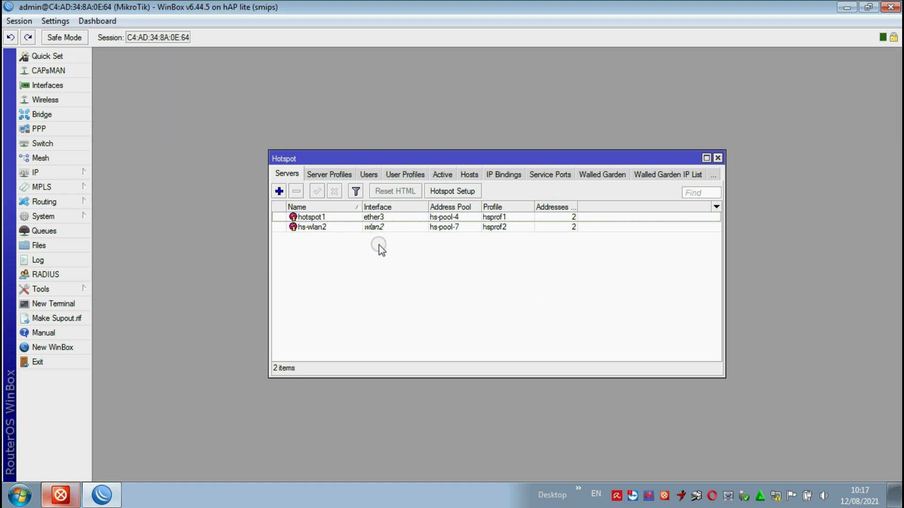
# - Add hotspot user user1 with its password
pyautogui.click(370, 176)
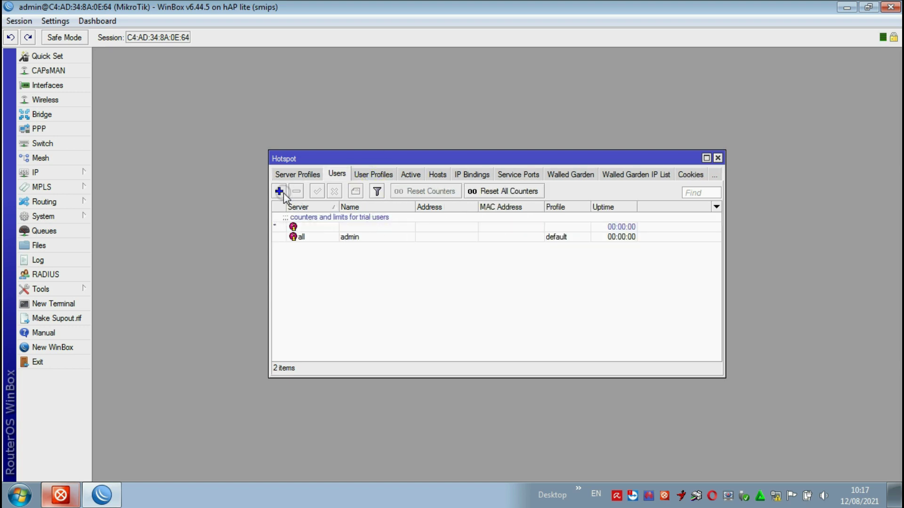
pyautogui.click(279, 191)
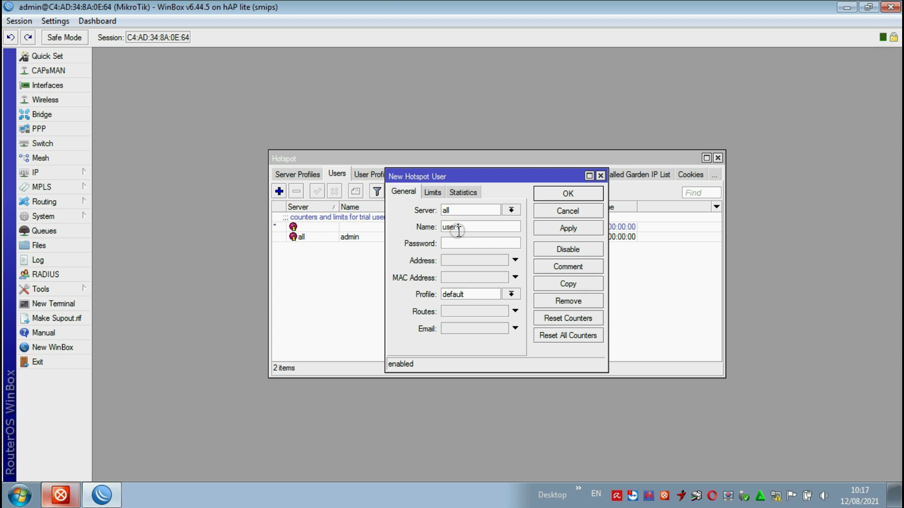
pyautogui.click(476, 244)
pyautogui.write('123')
pyautogui.click(117, 21)
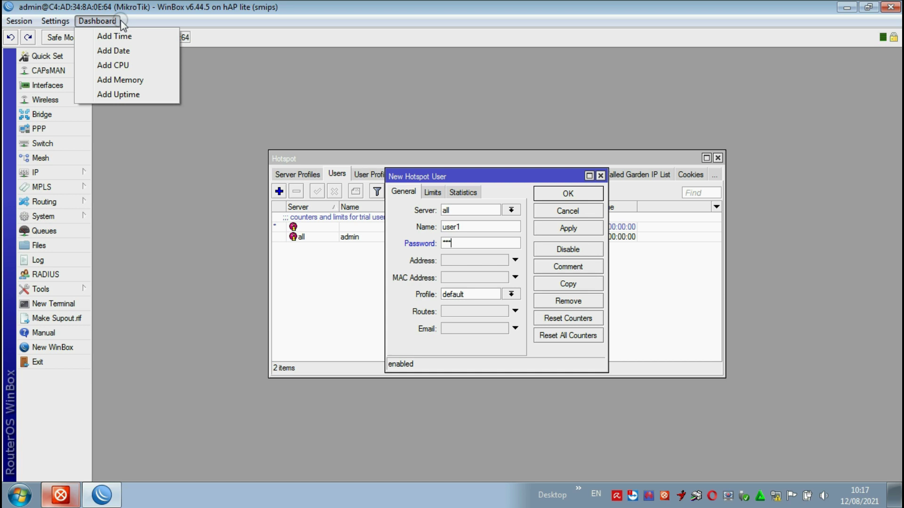
pyautogui.moveTo(54, 20)
pyautogui.click(73, 50)
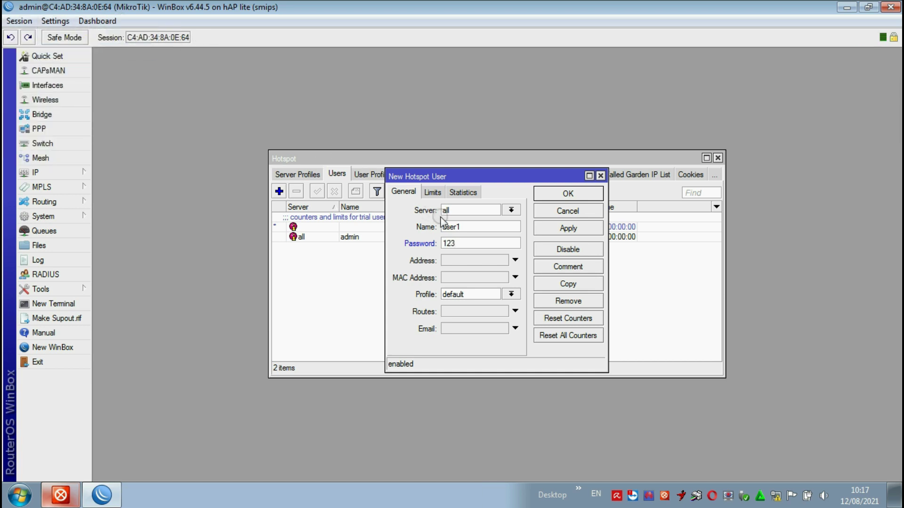
pyautogui.click(566, 228)
pyautogui.click(570, 193)
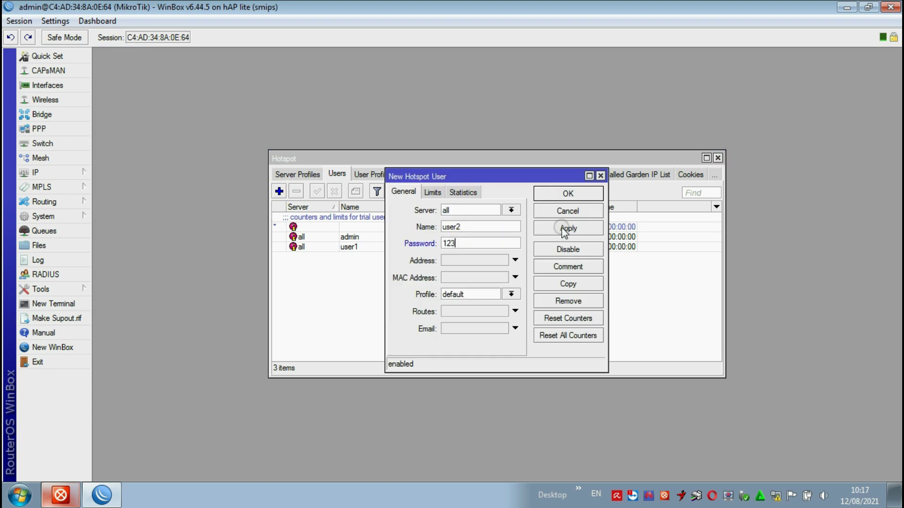
# - Add hotspot users user2 and user3, then reopen user1's details to check them
pyautogui.click(568, 193)
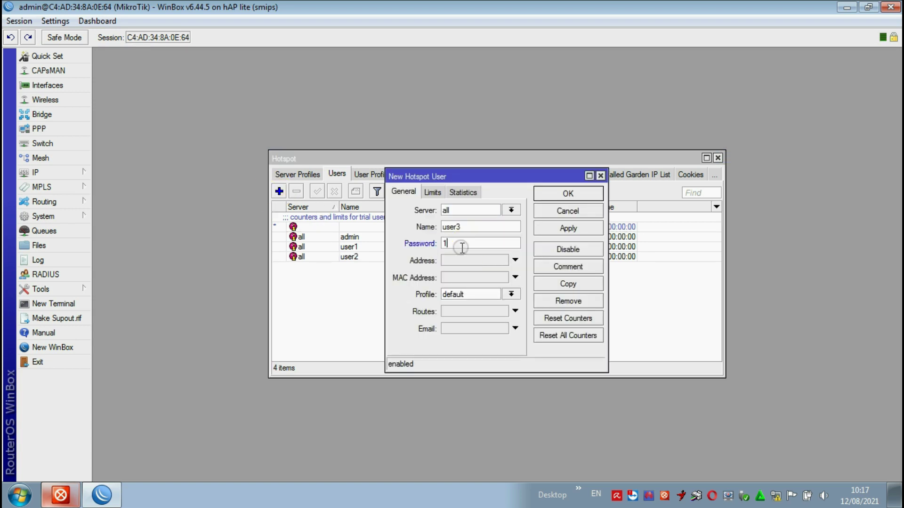
pyautogui.click(569, 193)
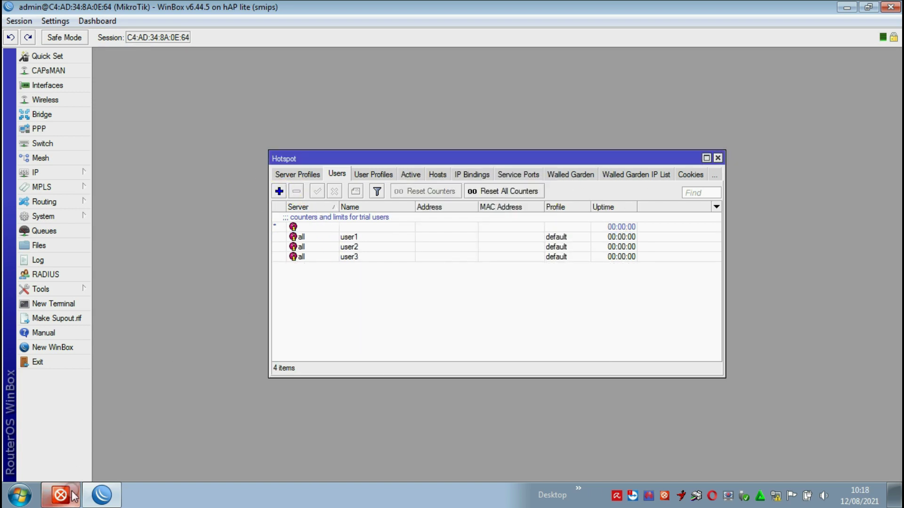
pyautogui.doubleClick(376, 238)
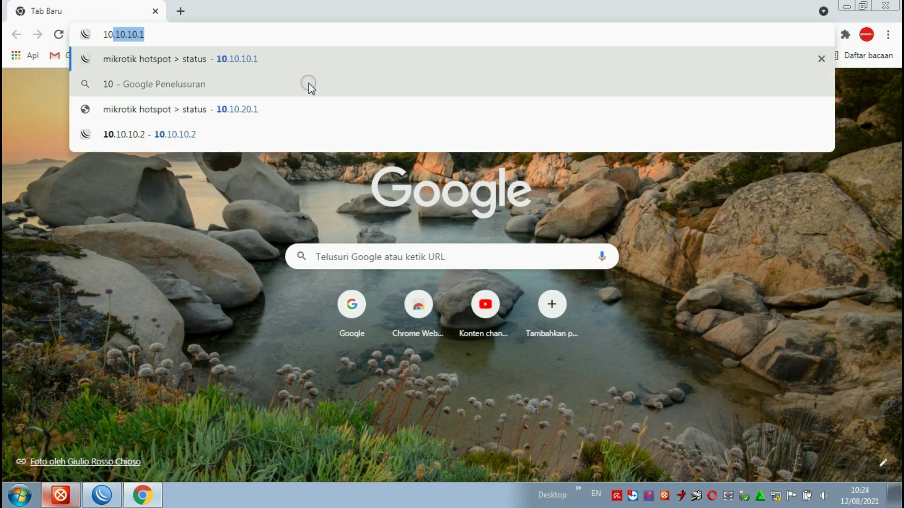
# - Load the hotspot page at 10.10.20.1 in Chrome and log in as user1
pyautogui.write('.10.2')
pyautogui.press('Return')
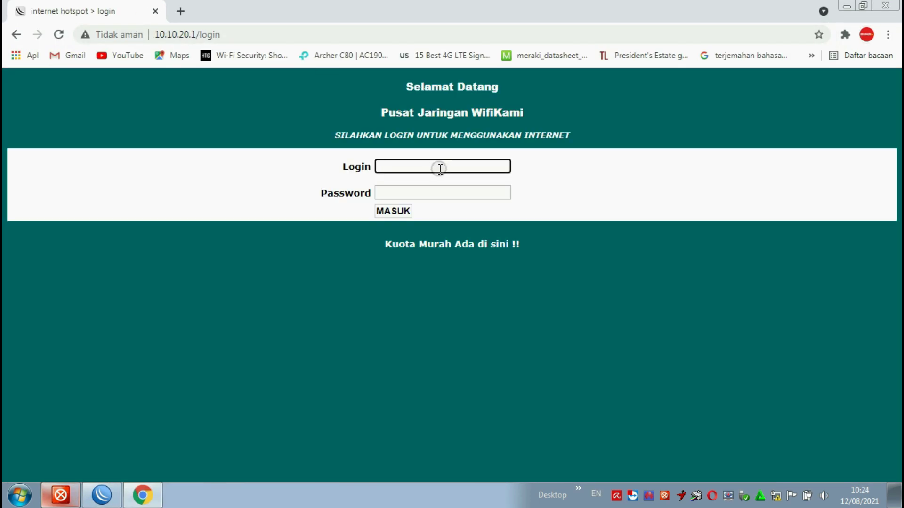
pyautogui.click(438, 168)
pyautogui.click(396, 192)
pyautogui.click(396, 193)
pyautogui.click(395, 216)
pyautogui.click(394, 216)
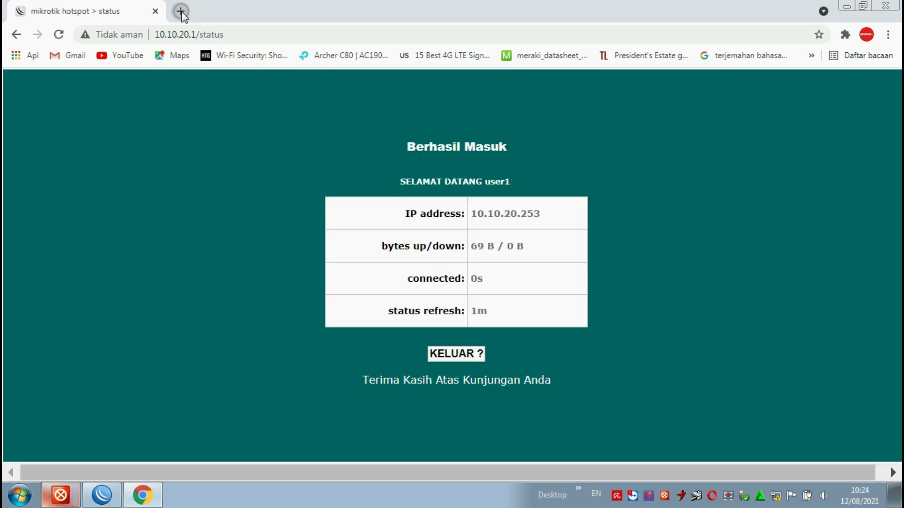
# - Open google.com in a new Chrome tab to test internet access
pyautogui.click(180, 11)
pyautogui.click(155, 11)
pyautogui.write('google.com')
pyautogui.press('Return')
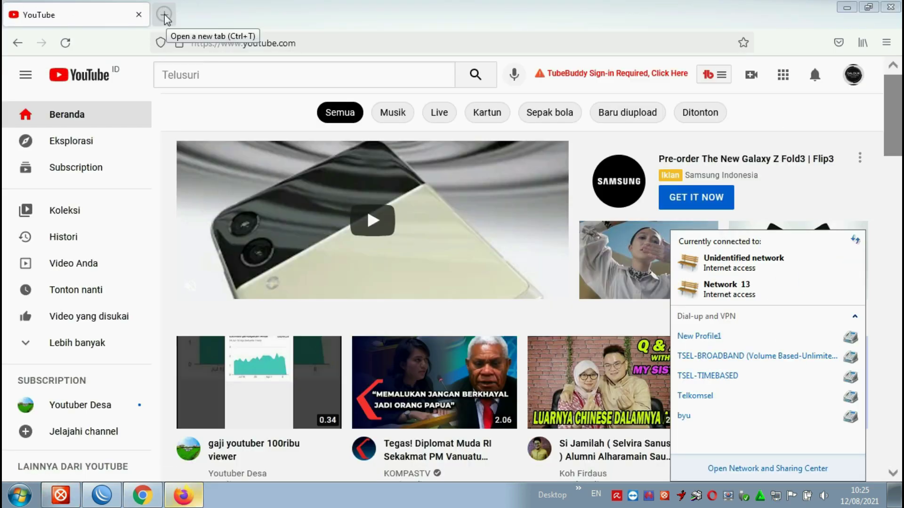
# - Load speedtest.net in a new Firefox tab and start the speed test
pyautogui.click(165, 15)
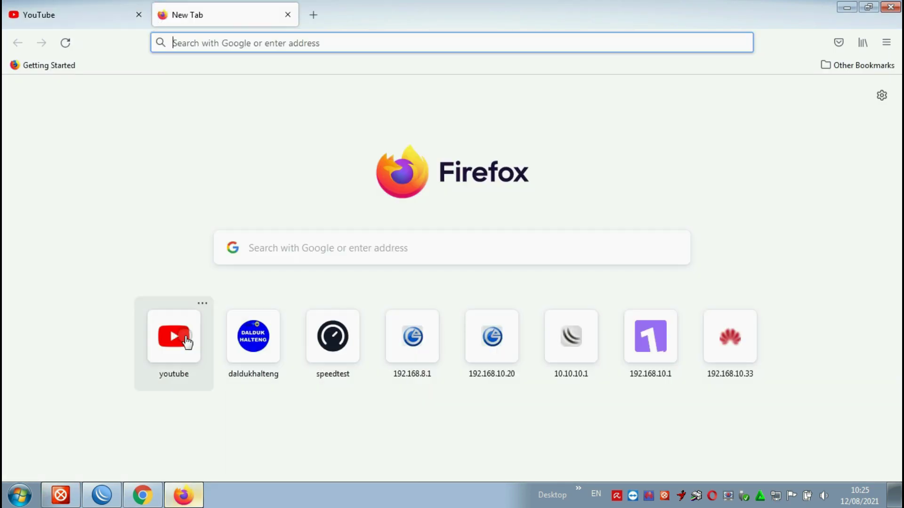
pyautogui.write('speedtest.net')
pyautogui.press('Return')
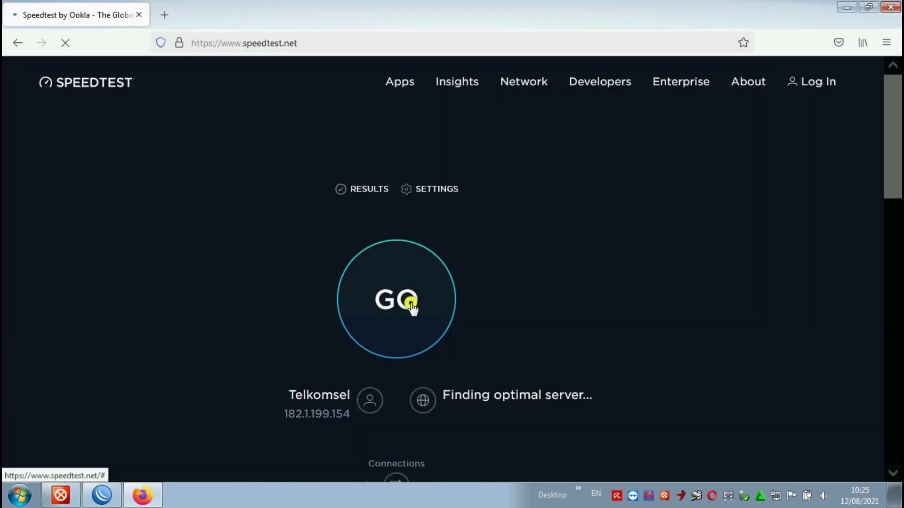
pyautogui.click(409, 301)
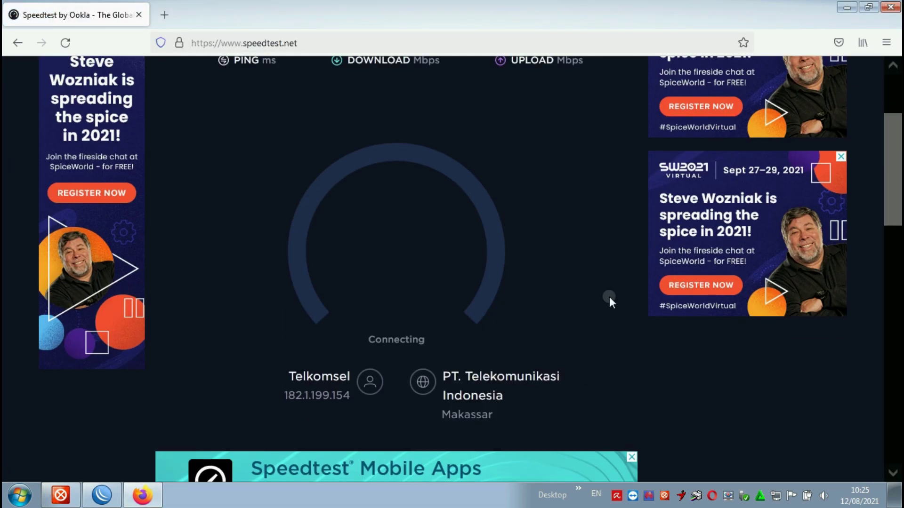